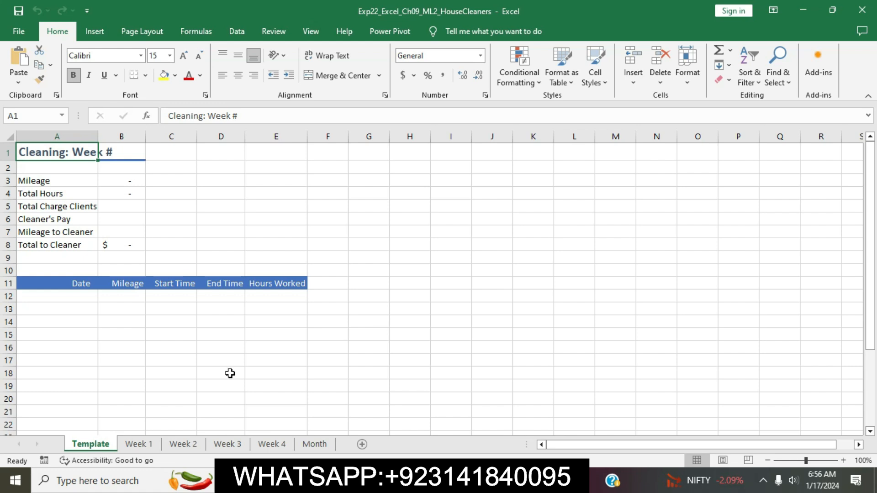
- Look through the Week 1, Week 2 and Week 3 worksheets of the house cleaners workbook
click(147, 441)
click(182, 446)
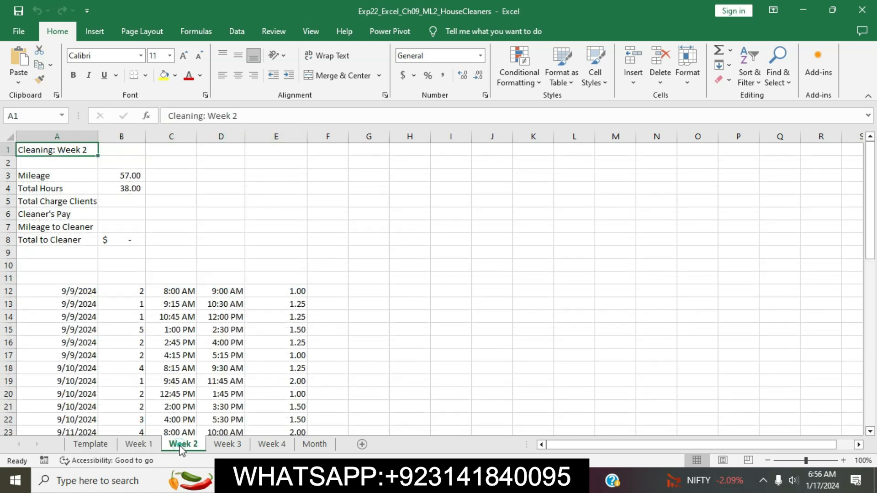
click(236, 444)
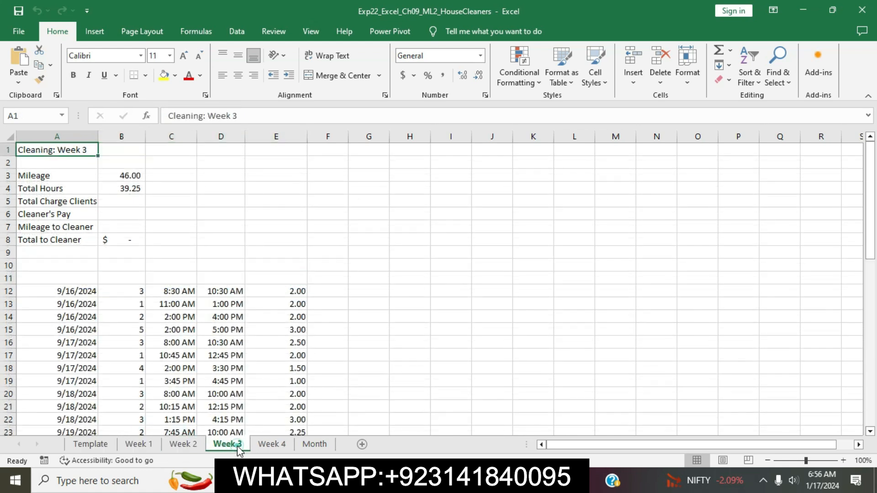
- Switch to the Word instructions document and remove the yellow highlight from the step 1 instructions
key(alt+Tab)
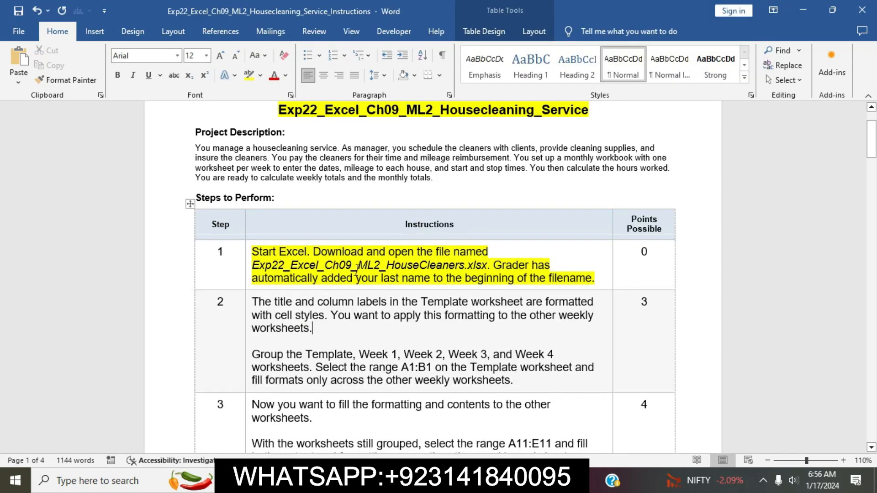
click(247, 258)
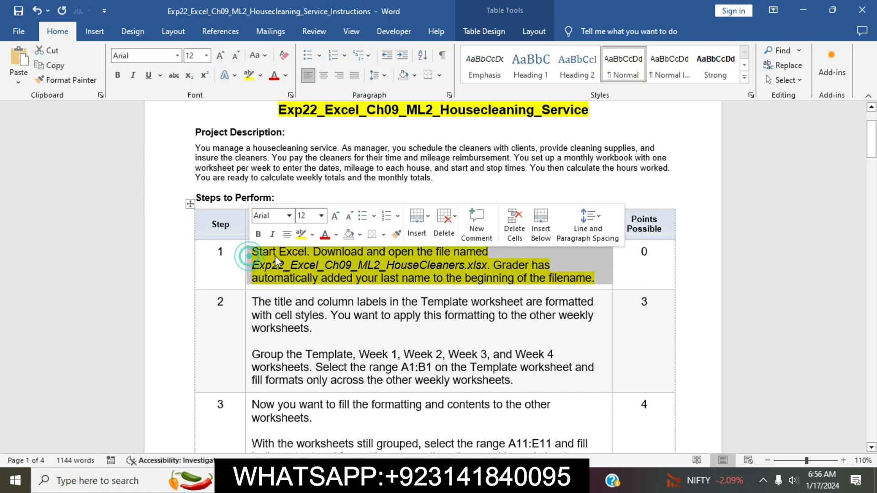
click(300, 240)
click(328, 311)
scroll(299, 273, down, 2)
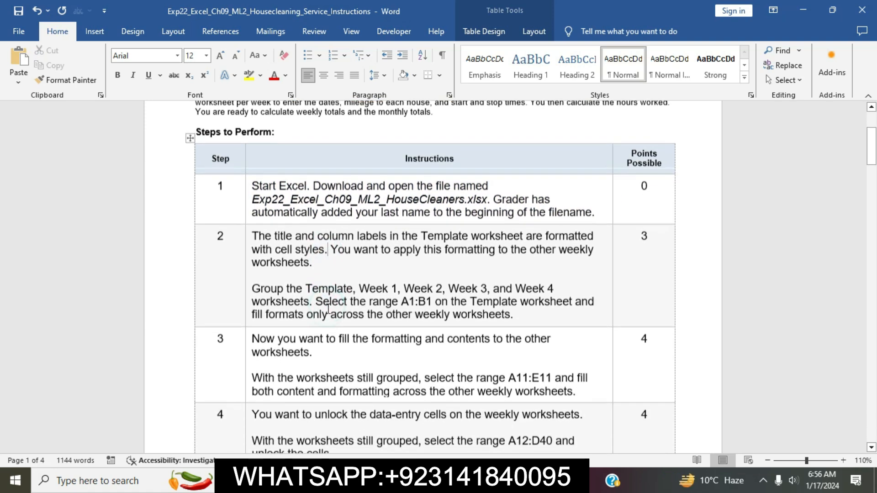
- Highlight the step 2 instructions in yellow and select the sentence about grouping the worksheets
click(246, 234)
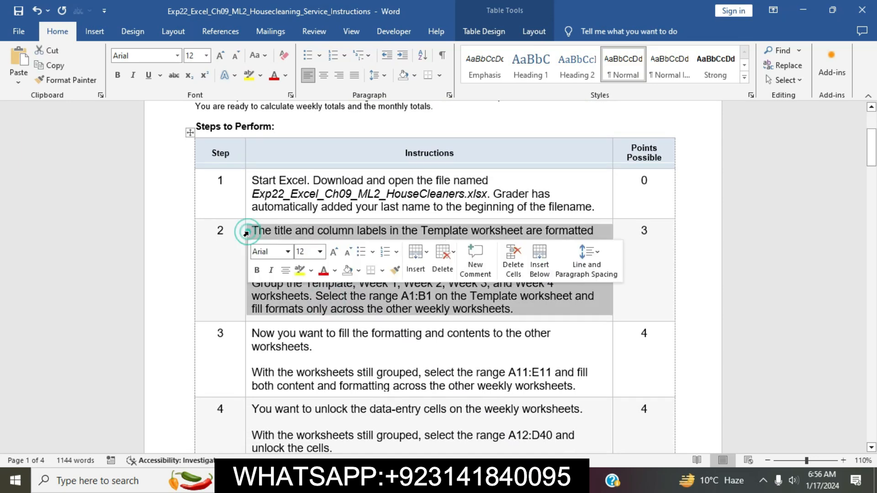
click(300, 270)
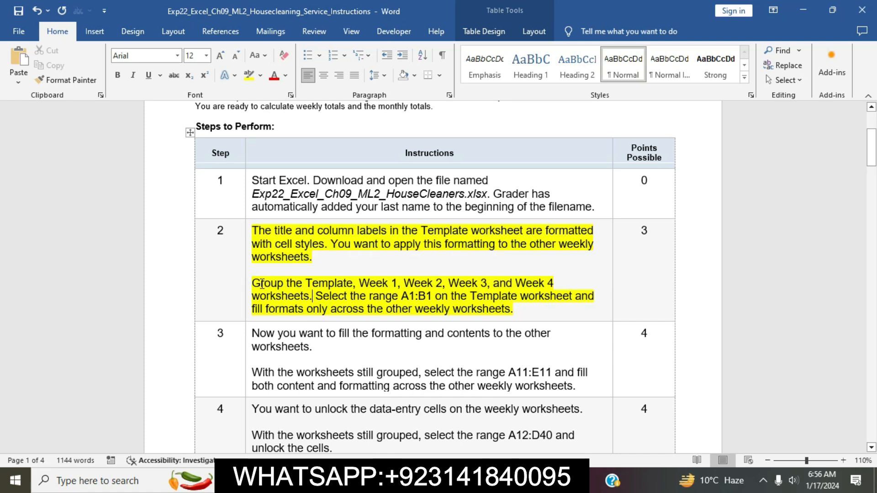
drag(256, 284, 311, 300)
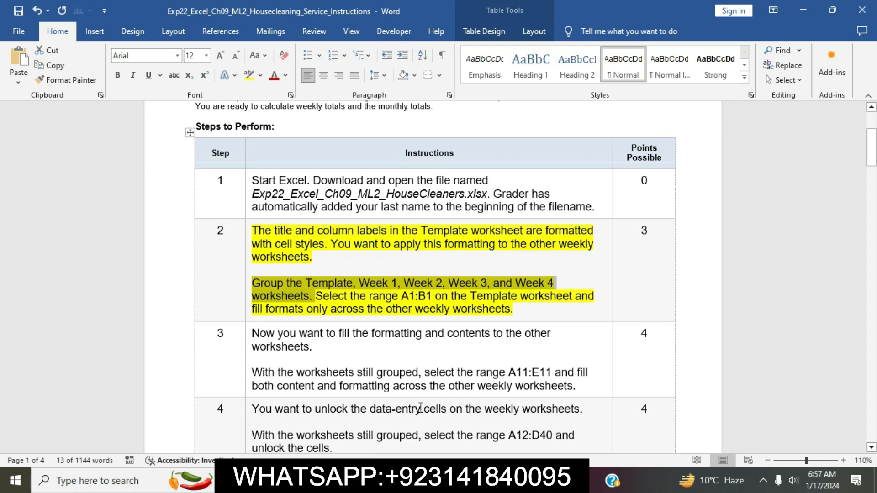
- Switch to Excel and group the Template, Week 1, Week 2, Week 3 and Week 4 worksheets
click(403, 480)
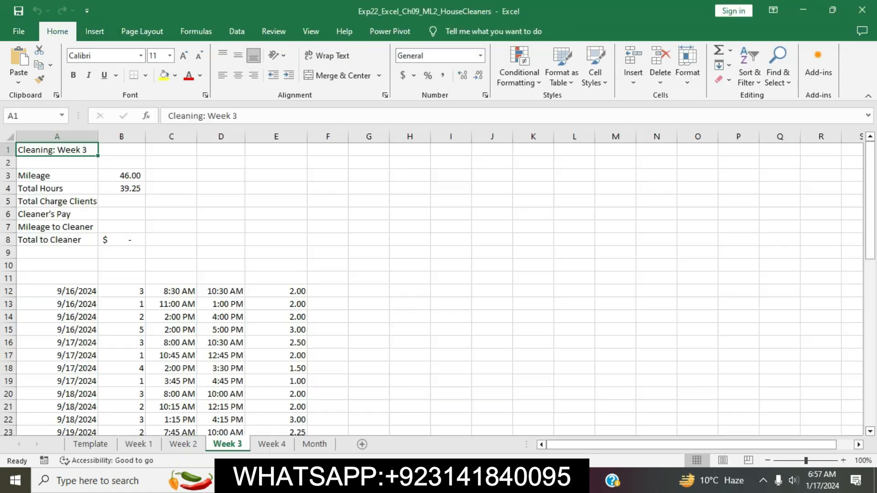
click(91, 444)
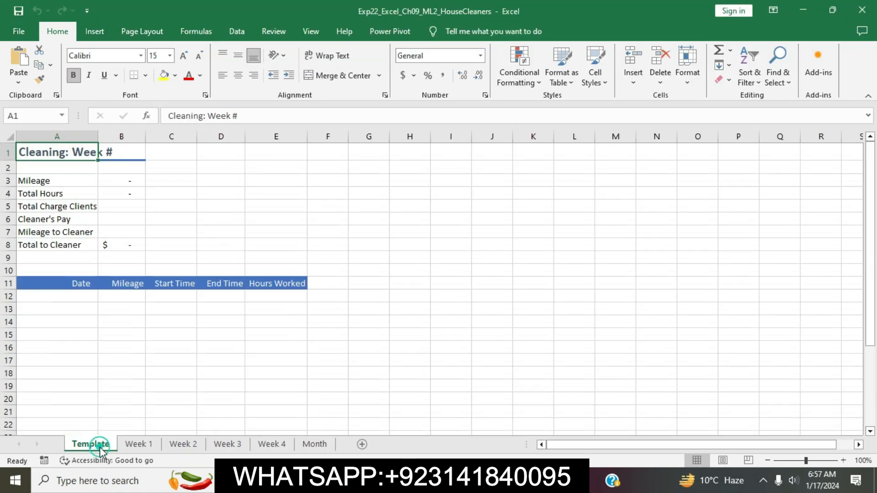
ctrl+click(132, 446)
ctrl+click(177, 447)
ctrl+click(227, 449)
ctrl+click(269, 446)
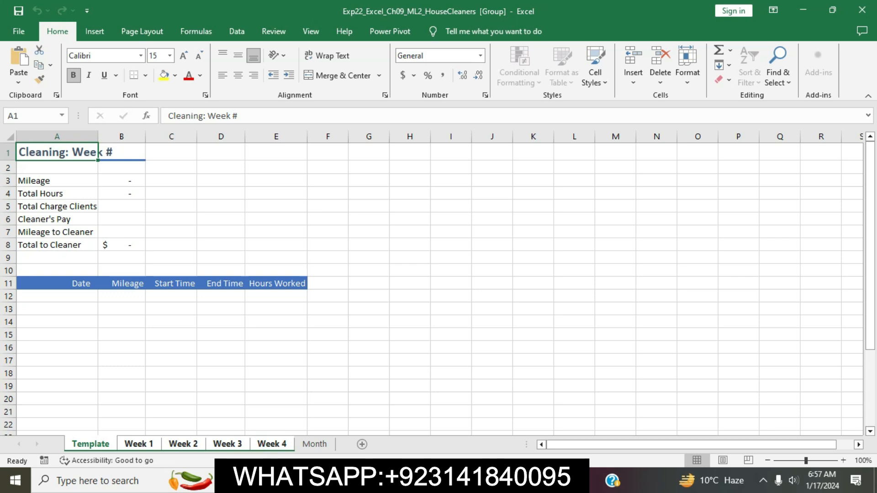
- Switch to the Word instructions and read the step 2 sentence on which Template range to select
key(alt+Tab)
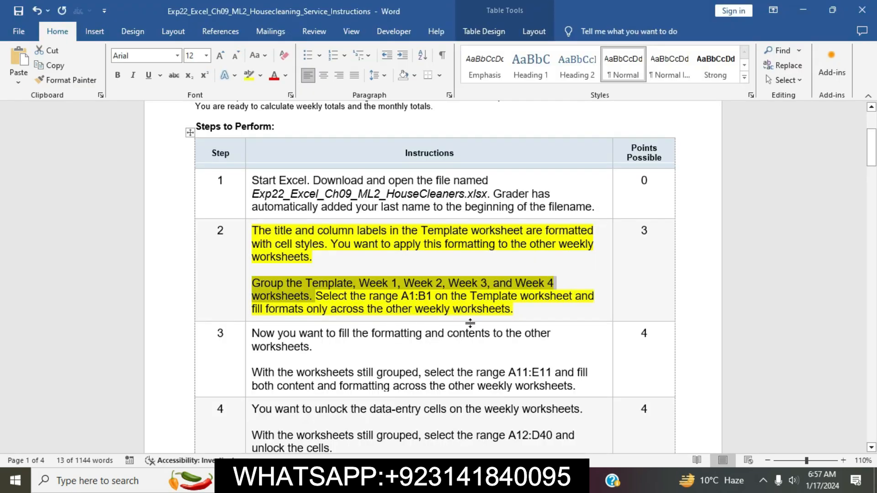
click(438, 314)
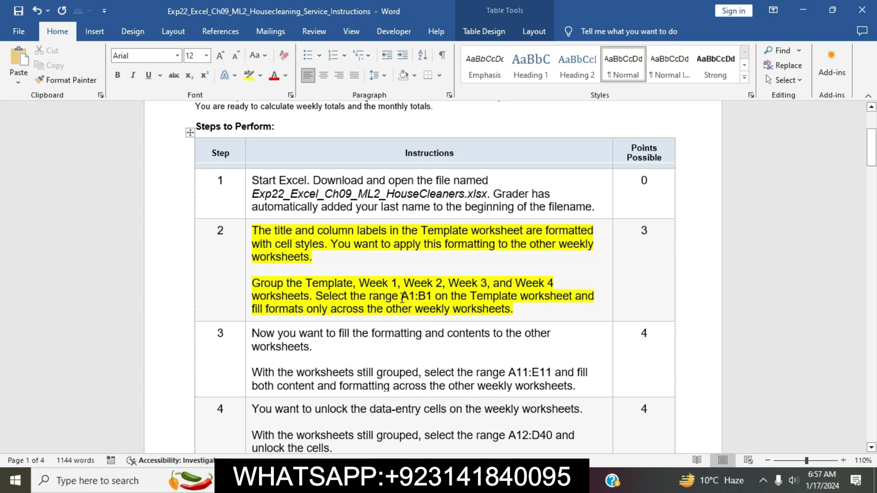
drag(317, 297, 573, 297)
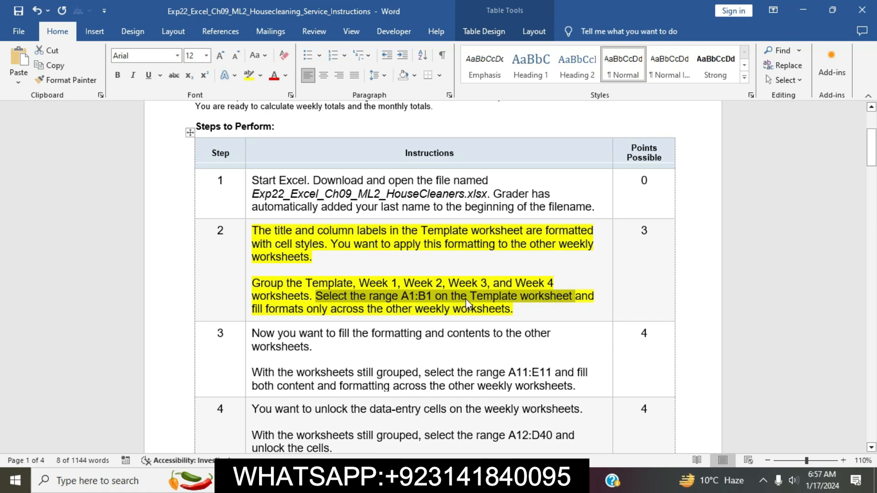
- In Excel, fill only the formats of Template range A1:B1 across the grouped worksheets, checking the fill instruction in Word
click(414, 481)
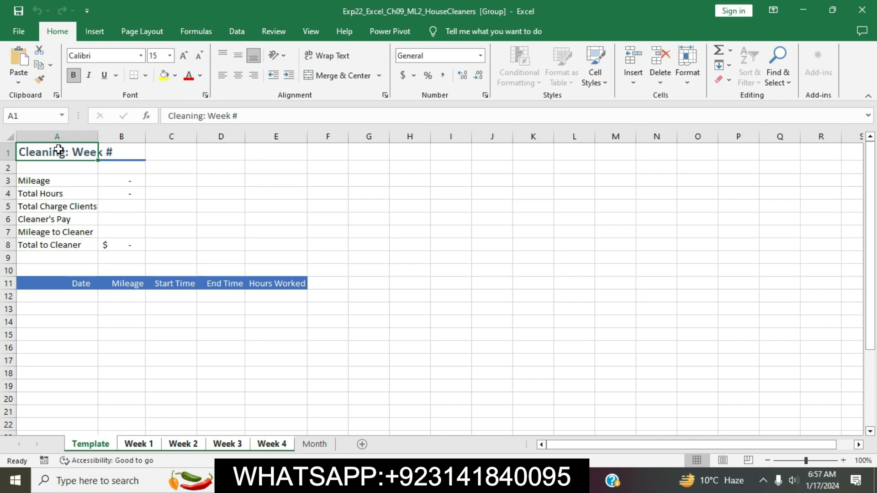
drag(59, 150, 125, 151)
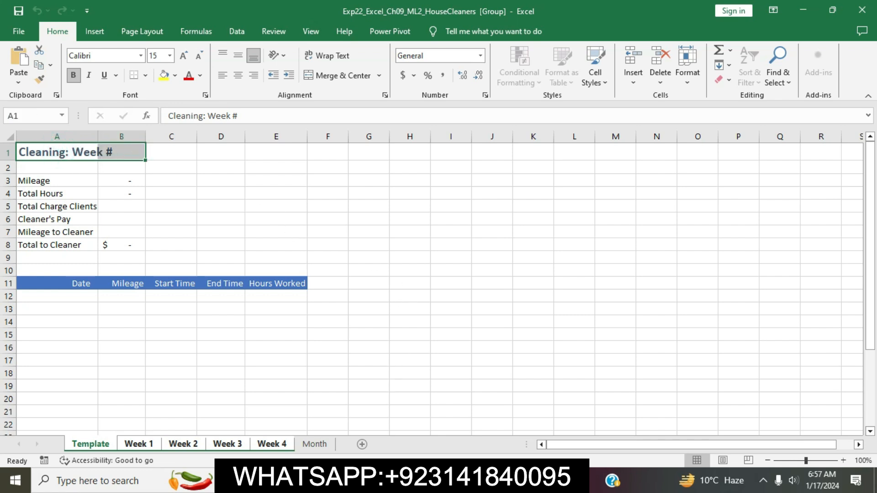
key(alt+Tab)
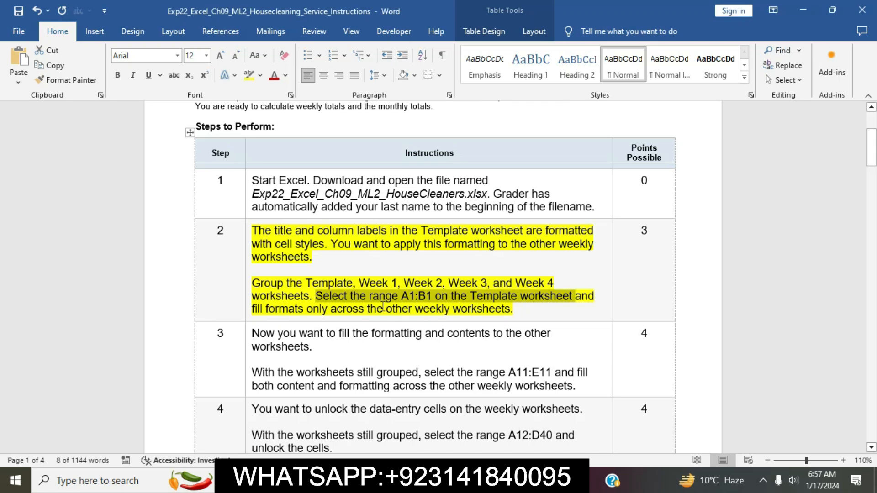
click(248, 312)
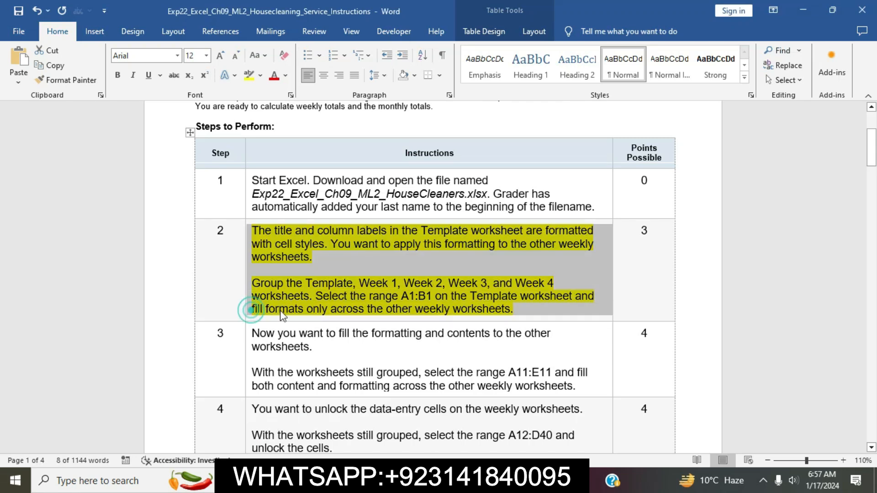
click(285, 308)
drag(257, 310, 510, 311)
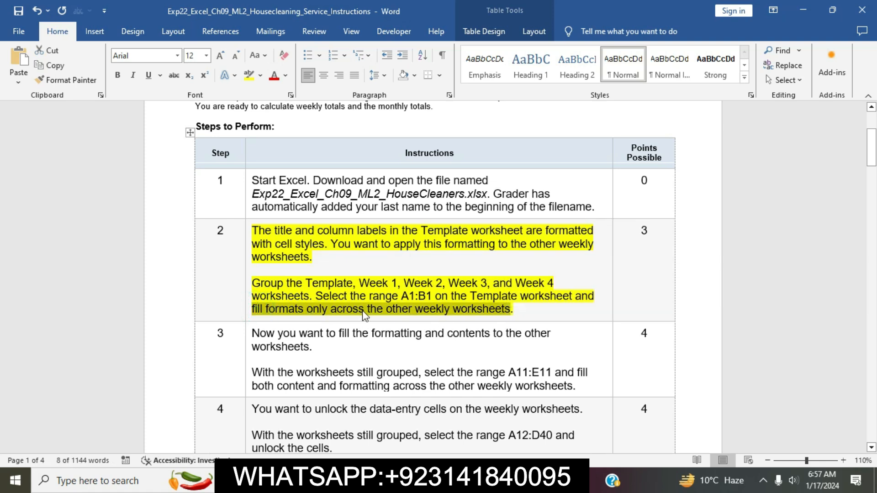
key(alt+Tab)
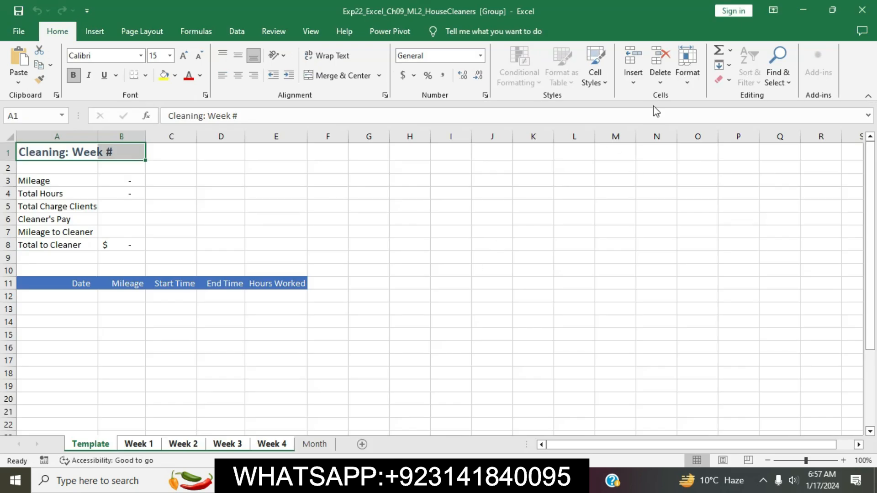
click(728, 65)
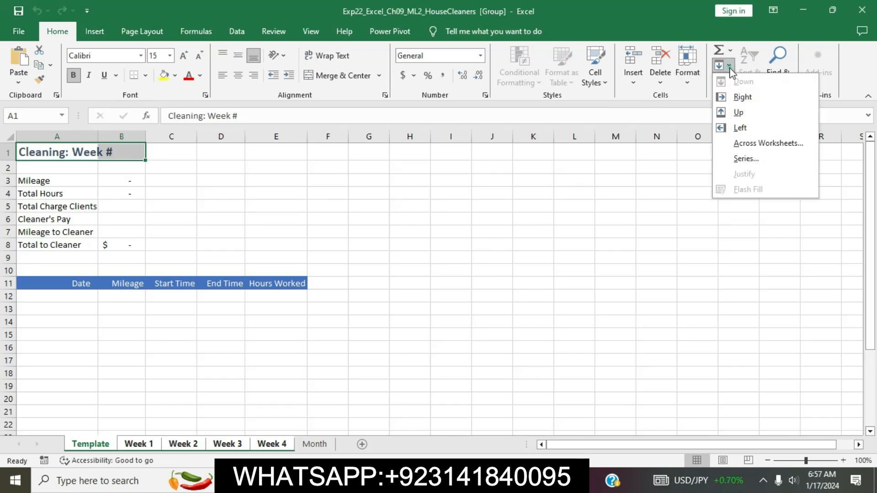
click(746, 143)
click(592, 298)
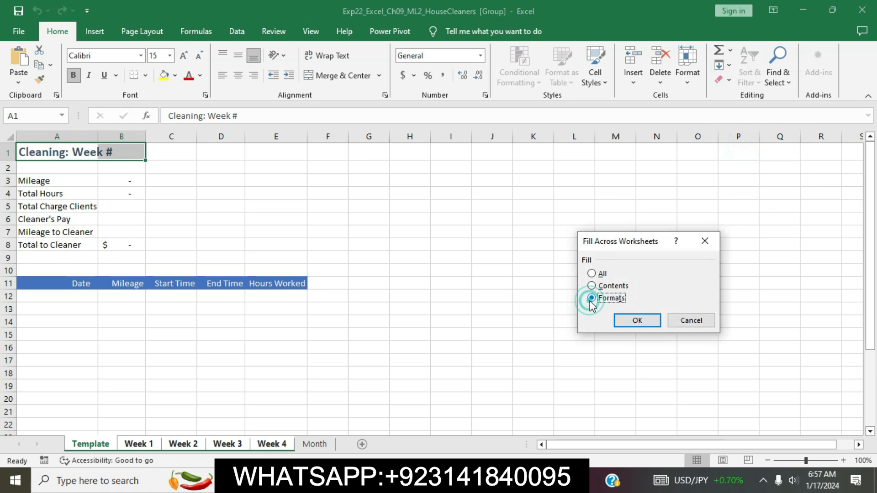
click(638, 320)
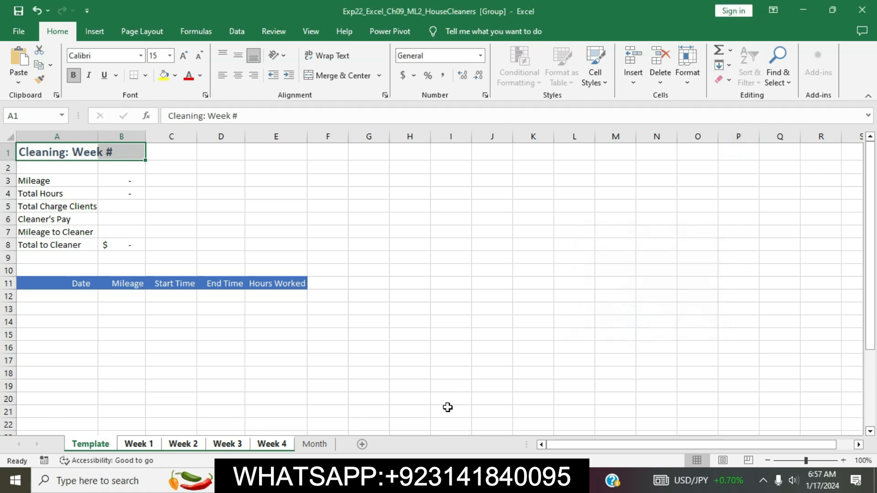
- Switch to the Word instructions and remove the yellow highlight from the step 2 instructions
key(alt+Tab)
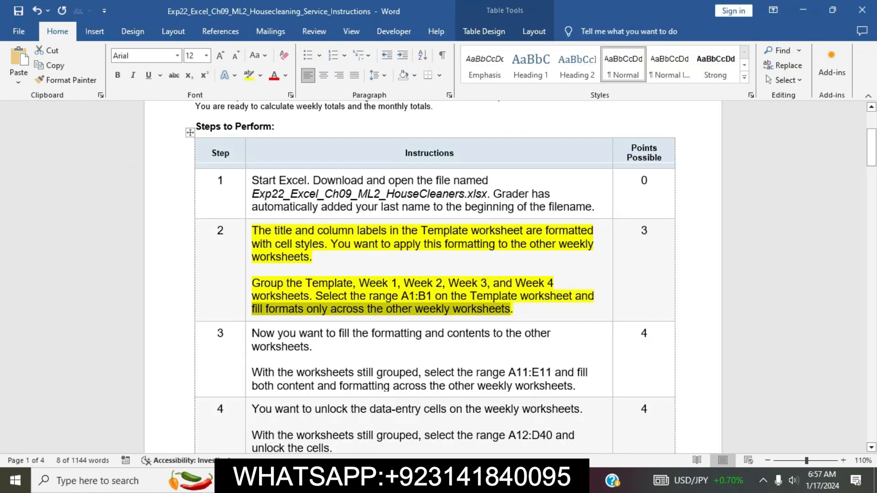
click(385, 300)
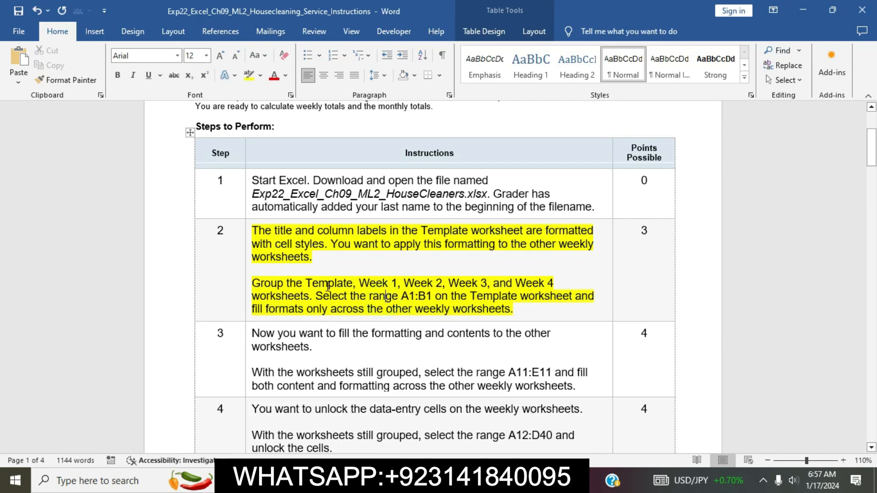
click(245, 228)
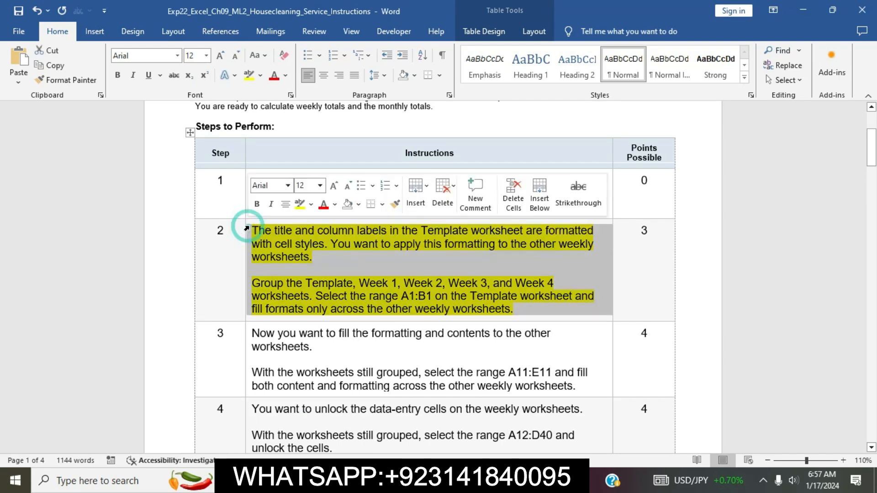
click(299, 208)
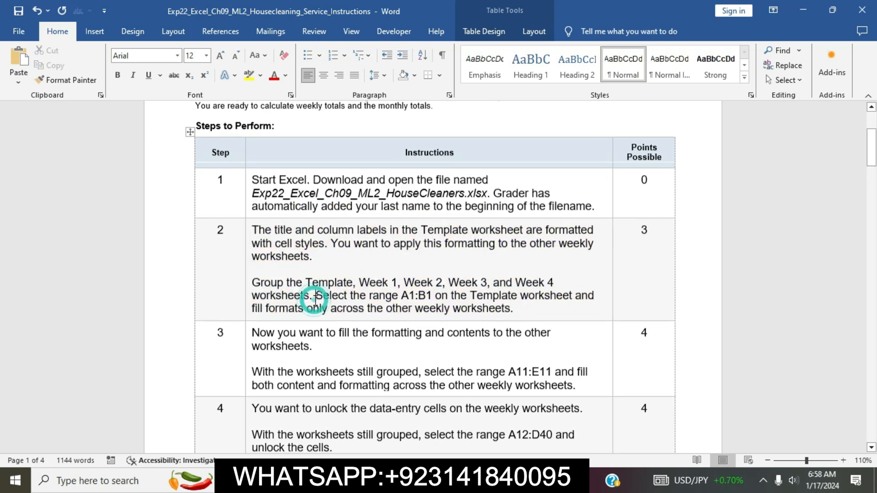
- Highlight the step 3 instructions in yellow and select the text about the range A11:E11
scroll(315, 300, down, 3)
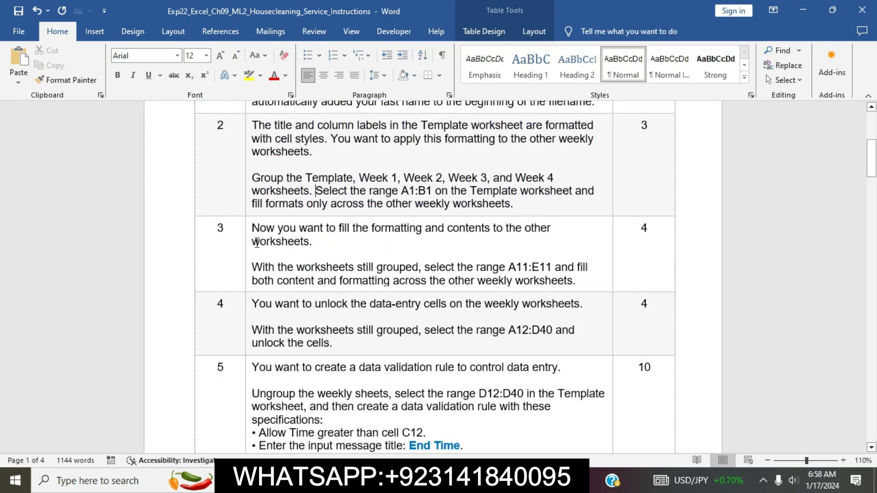
click(248, 235)
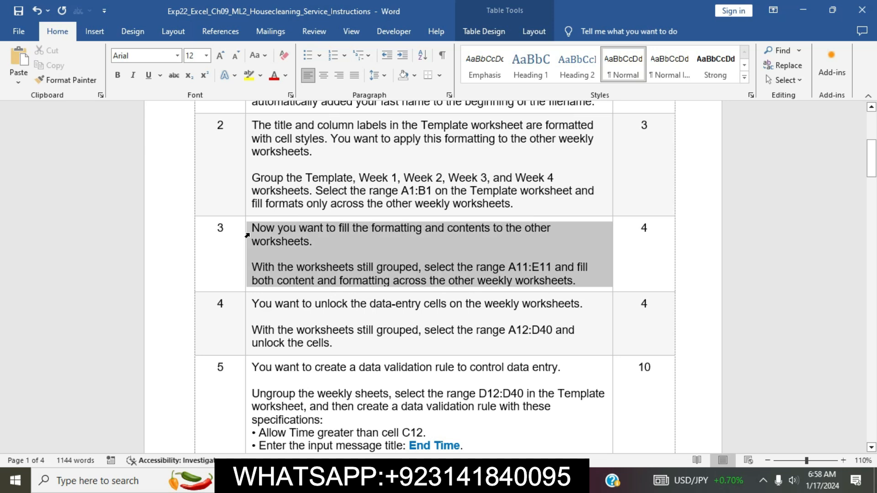
click(301, 217)
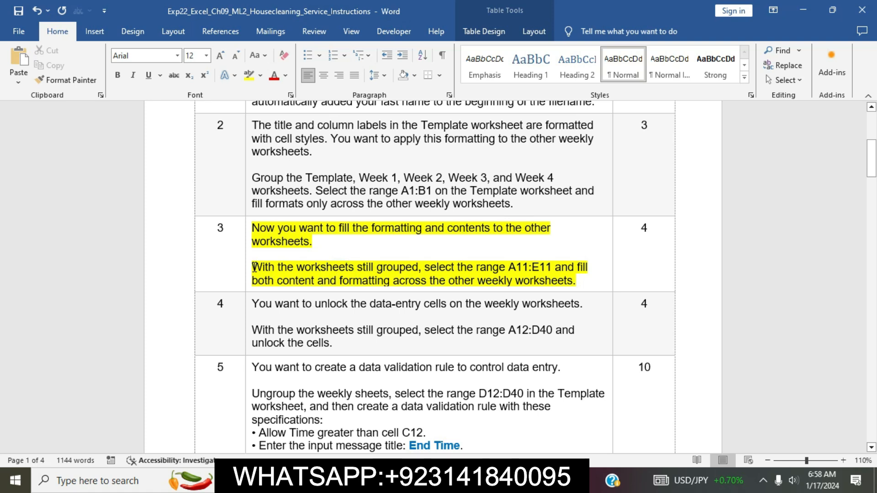
drag(254, 267, 550, 269)
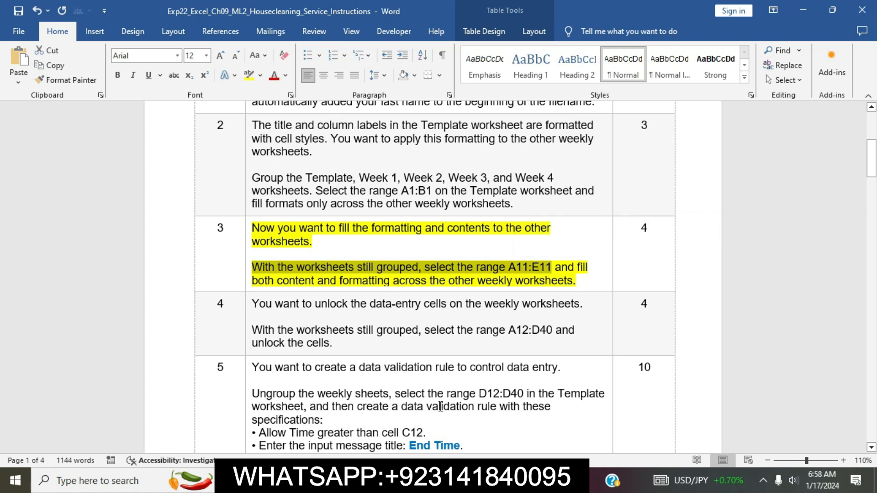
- In Excel, fill both contents and formats of Template range A11:E11 across the grouped worksheets, checking the fill instruction in Word
click(376, 481)
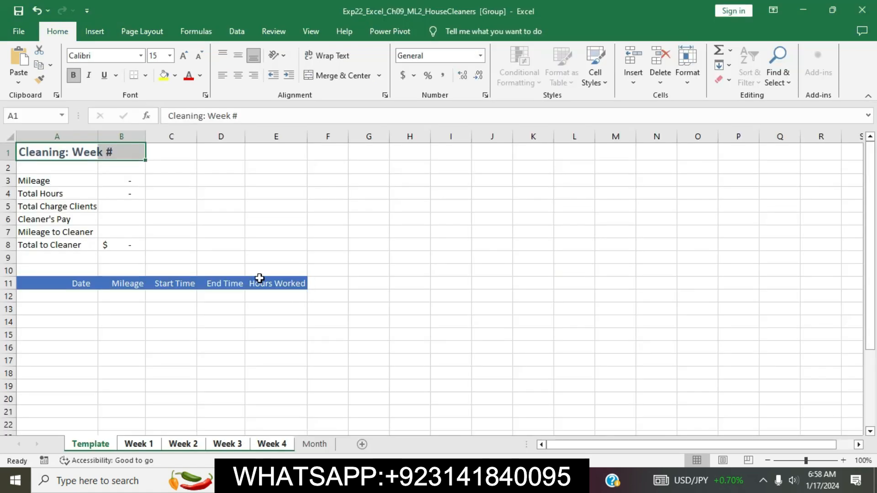
drag(67, 284, 272, 284)
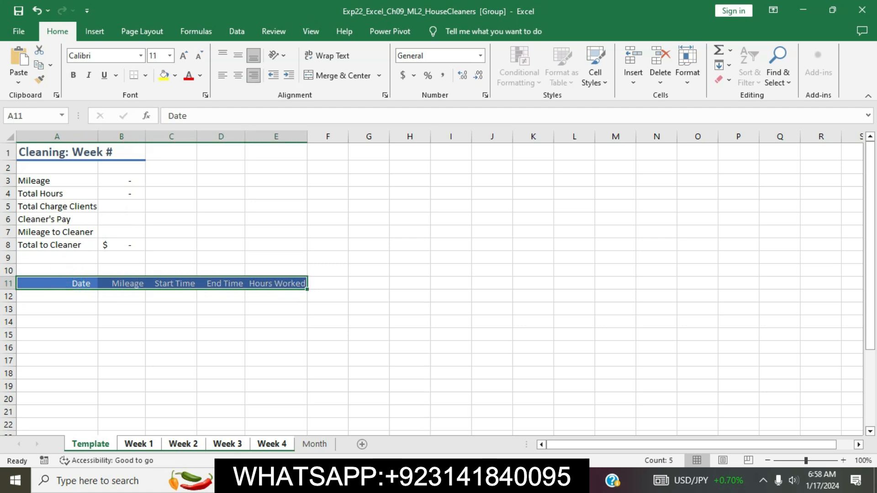
click(403, 481)
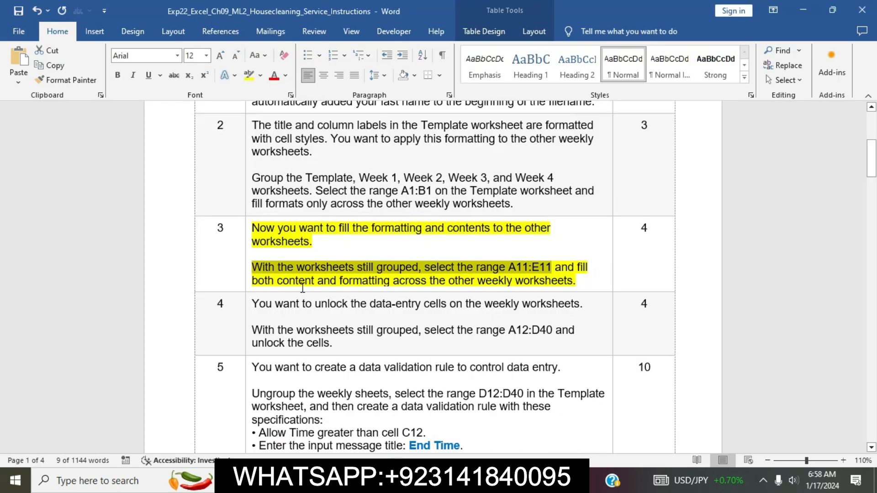
drag(559, 265, 263, 291)
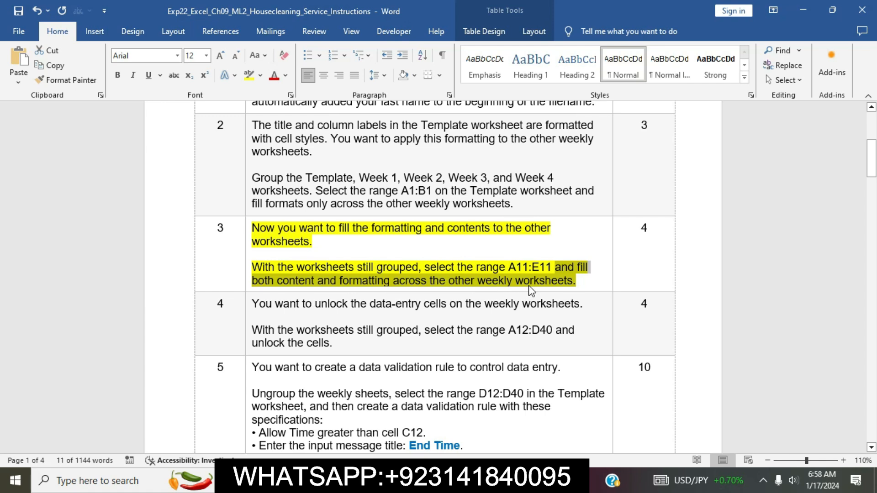
key(alt+Tab)
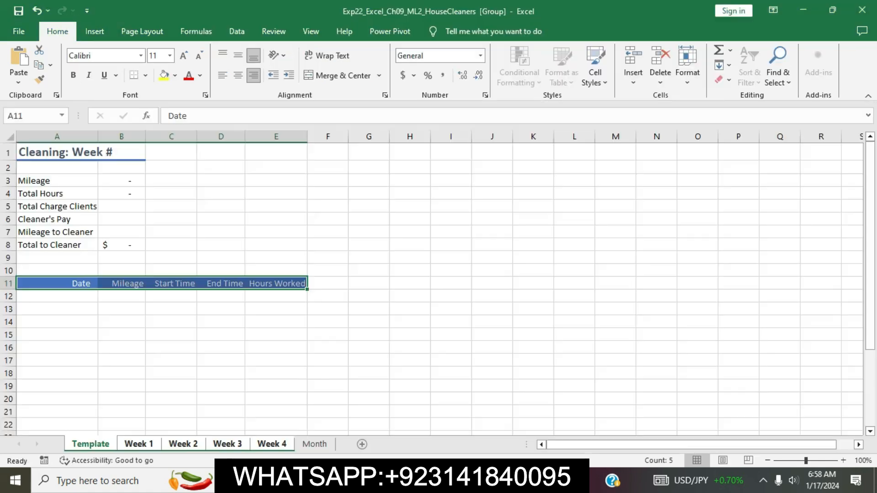
click(722, 65)
click(749, 144)
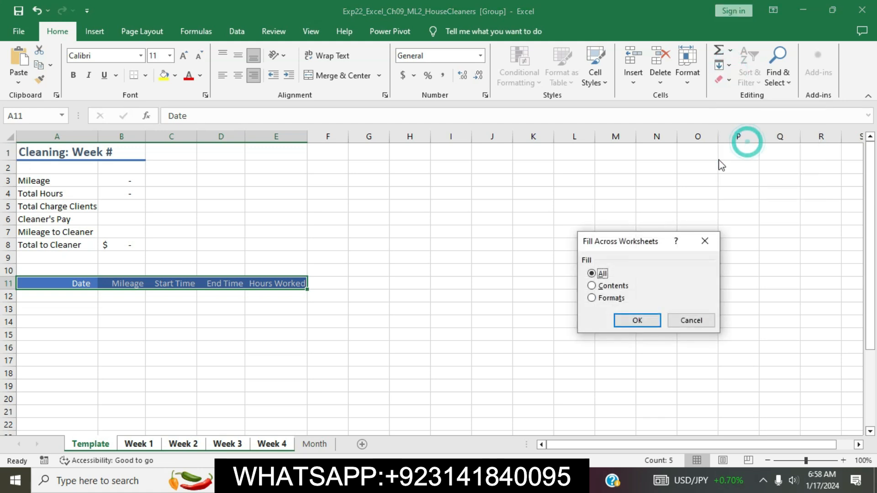
click(632, 320)
click(480, 387)
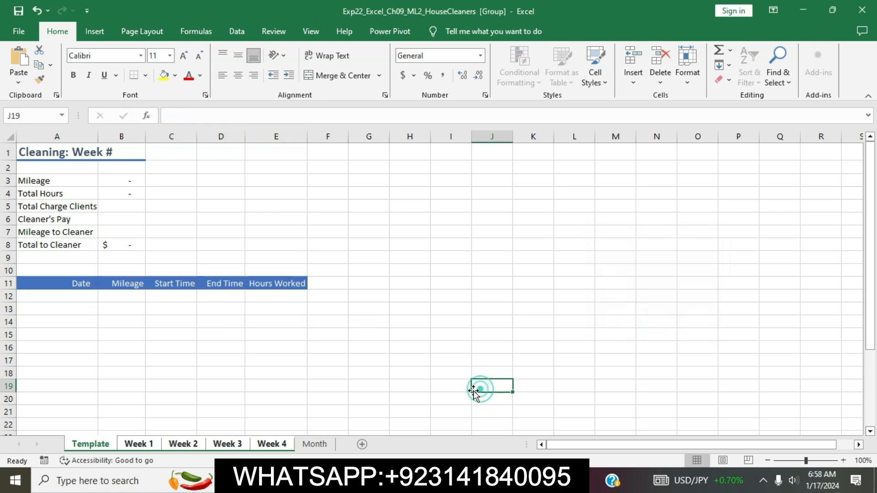
- Switch to the Word instructions and remove the yellow highlight from the step 3 instructions
key(alt+Tab)
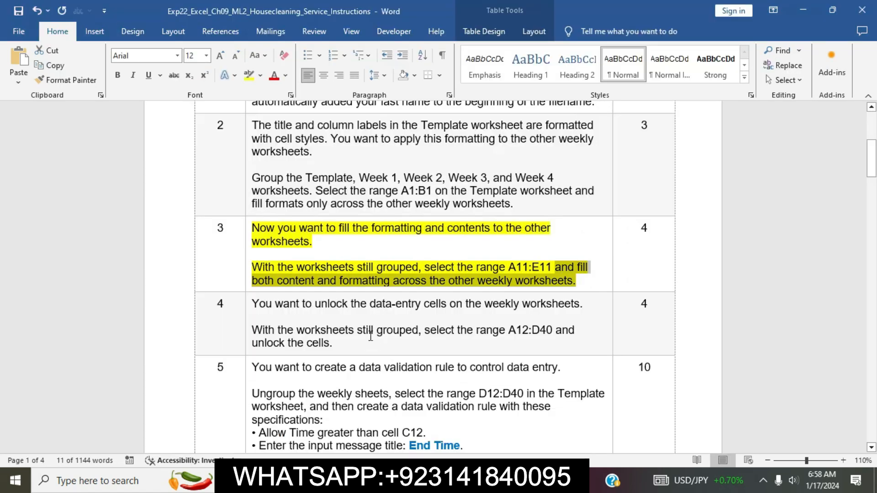
click(455, 285)
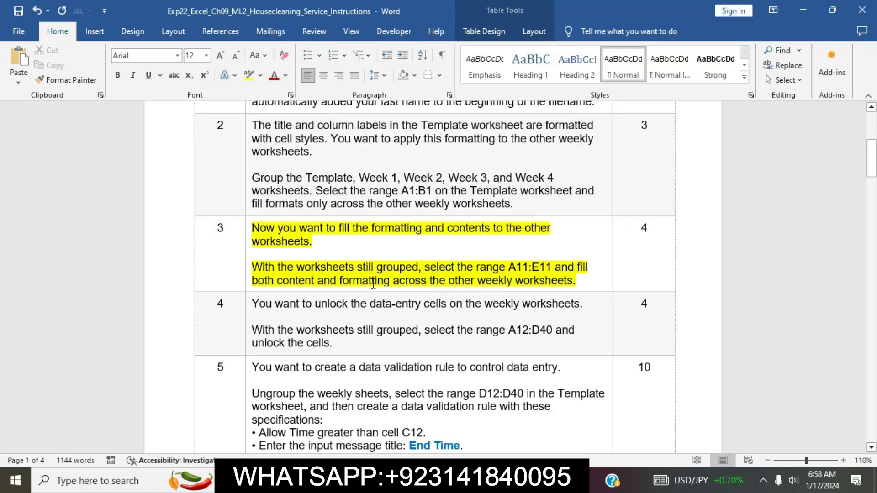
click(248, 230)
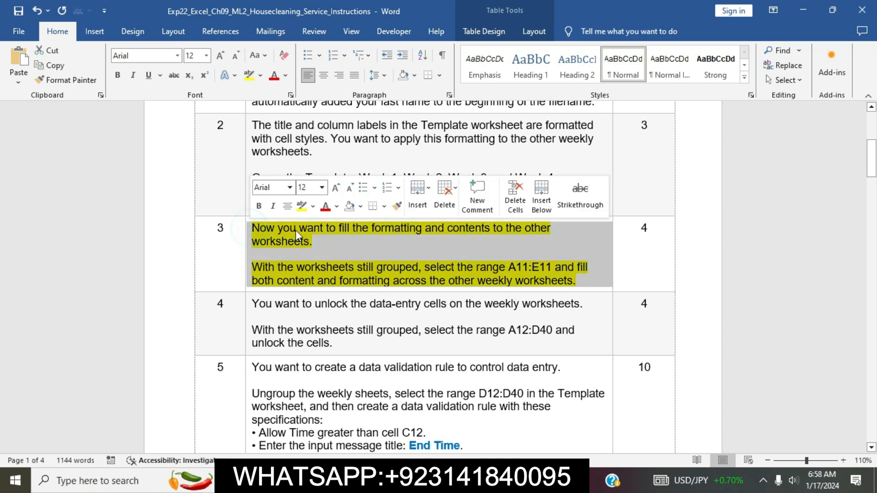
click(297, 212)
click(314, 265)
- Highlight the step 4 instructions in yellow and select the sentence about unlocking the range A12:D40
scroll(313, 264, down, 3)
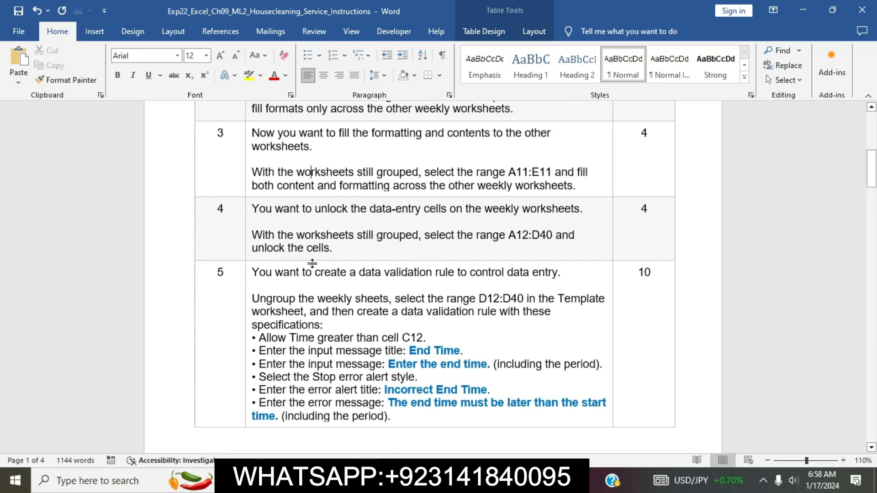
click(248, 215)
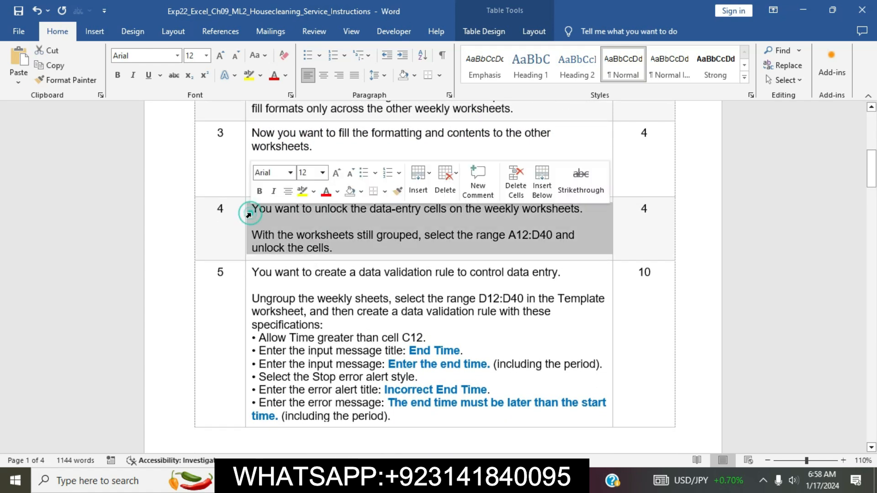
click(304, 198)
click(326, 238)
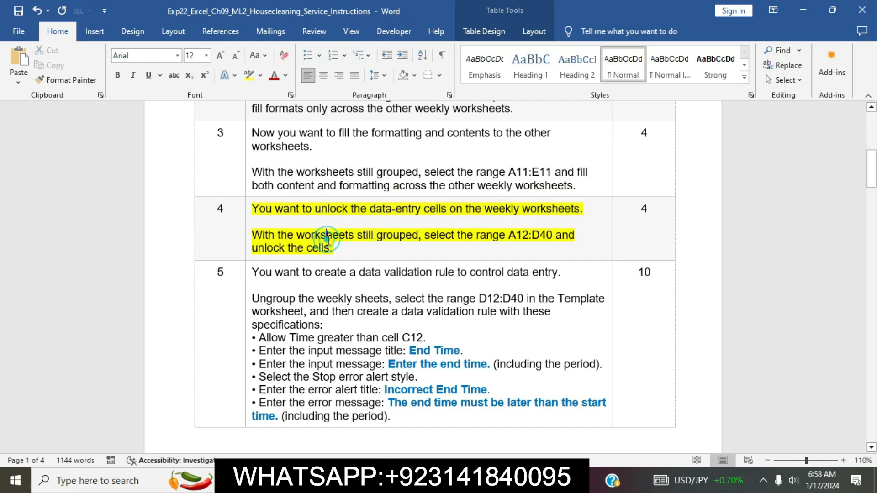
drag(257, 236, 383, 249)
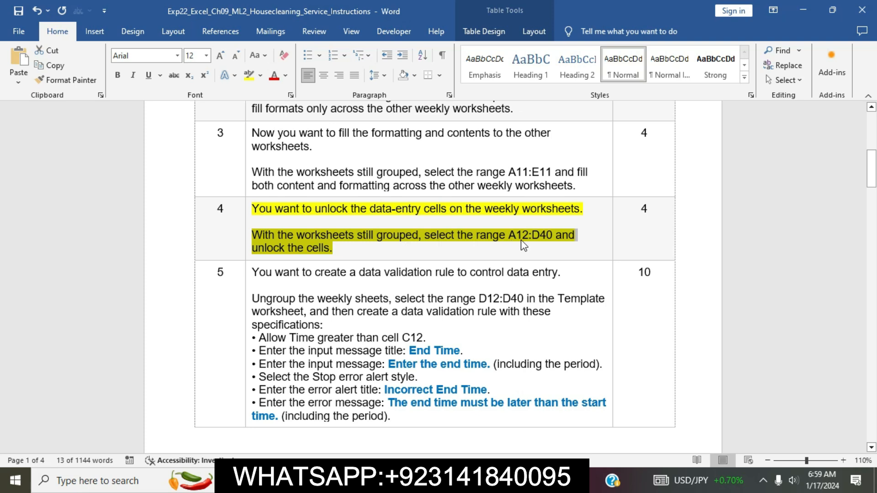
- In Excel, unlock the cells in range A12:D40 on the grouped worksheets, rechecking the step 4 instruction in Word
key(alt+Tab)
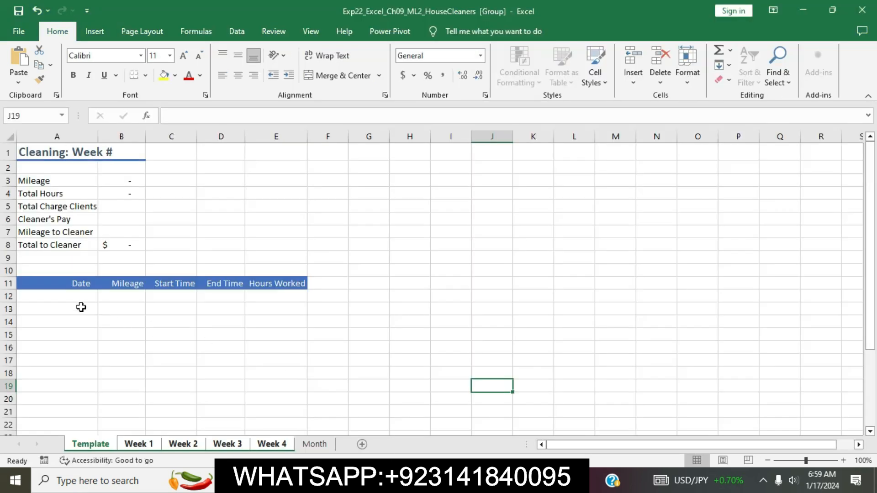
drag(64, 297, 227, 213)
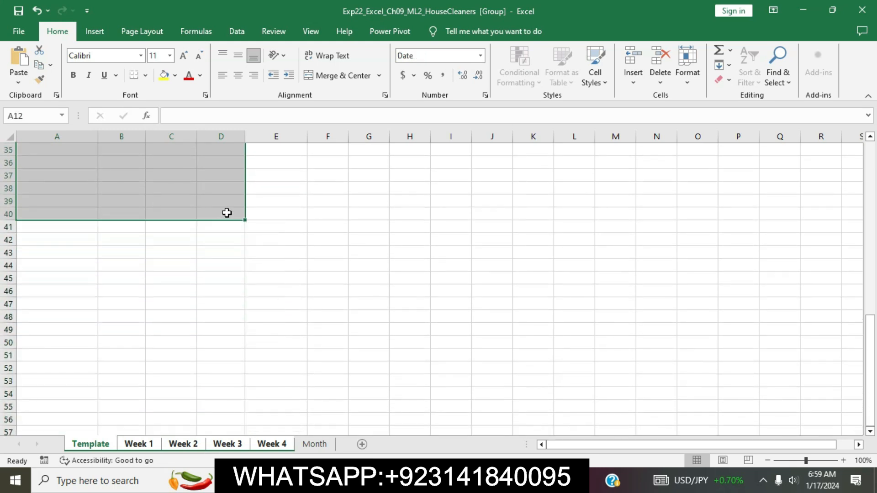
scroll(366, 233, up, 7)
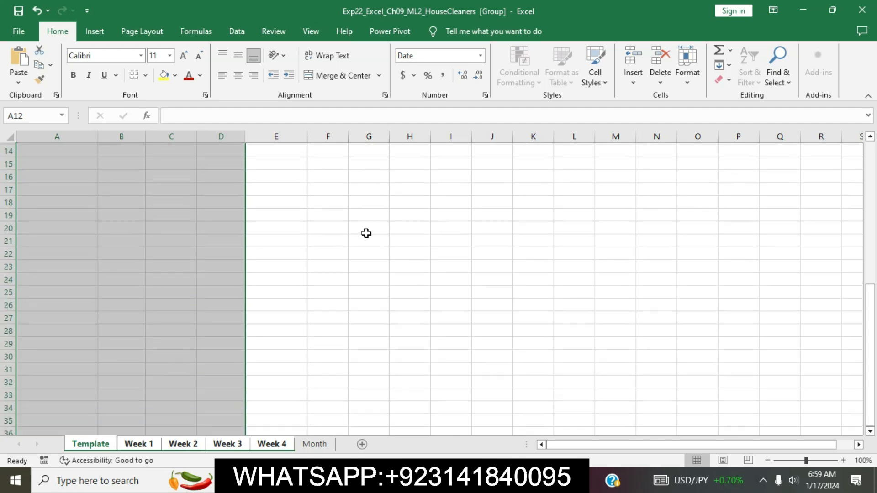
scroll(366, 234, up, 1)
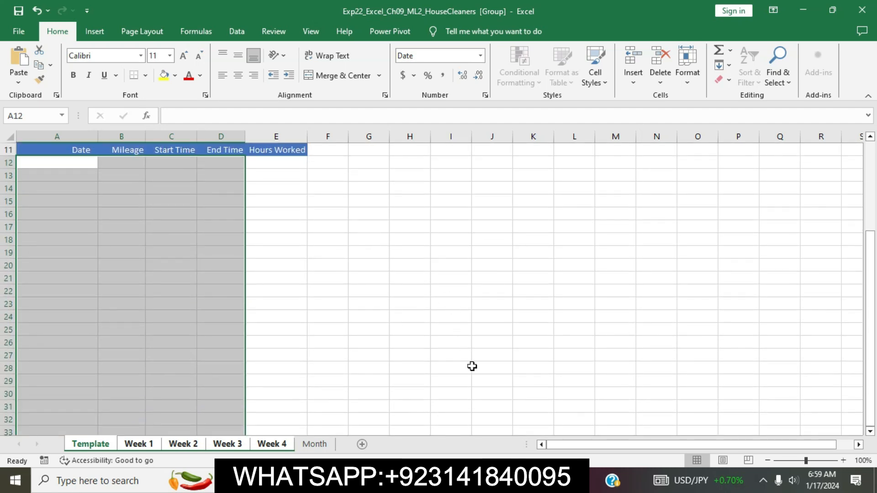
key(alt+Tab)
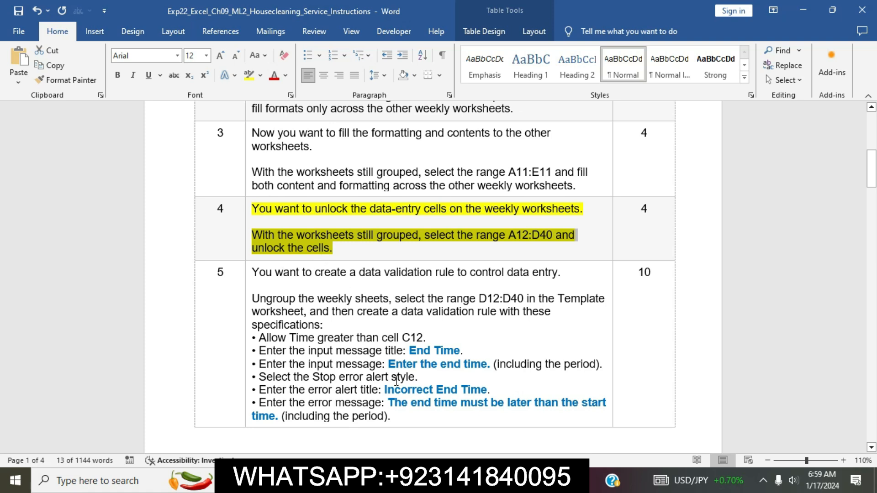
key(alt+Tab)
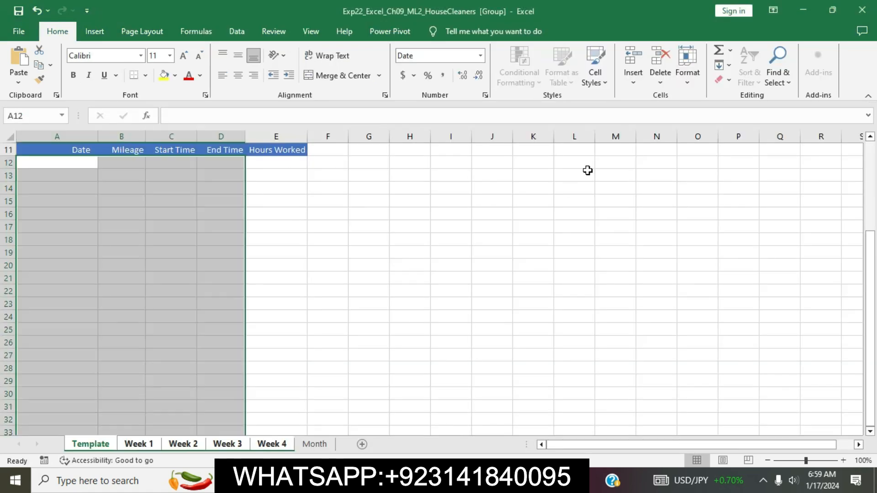
click(687, 68)
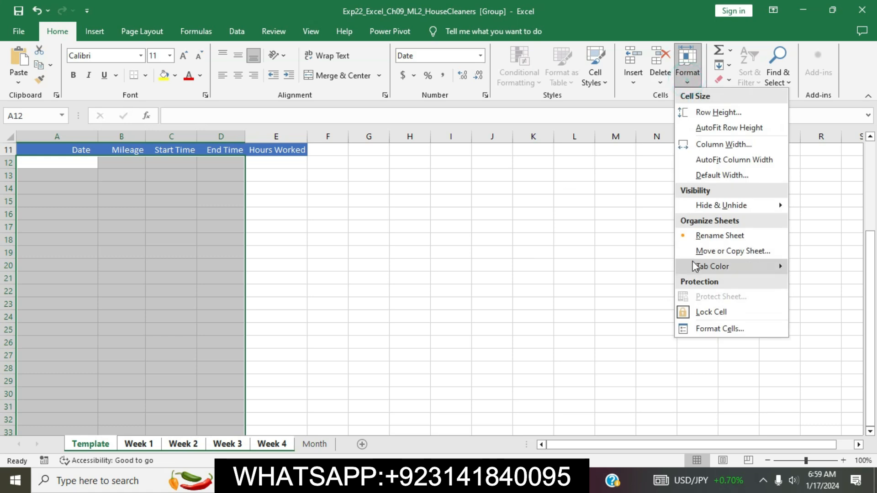
click(712, 330)
click(681, 163)
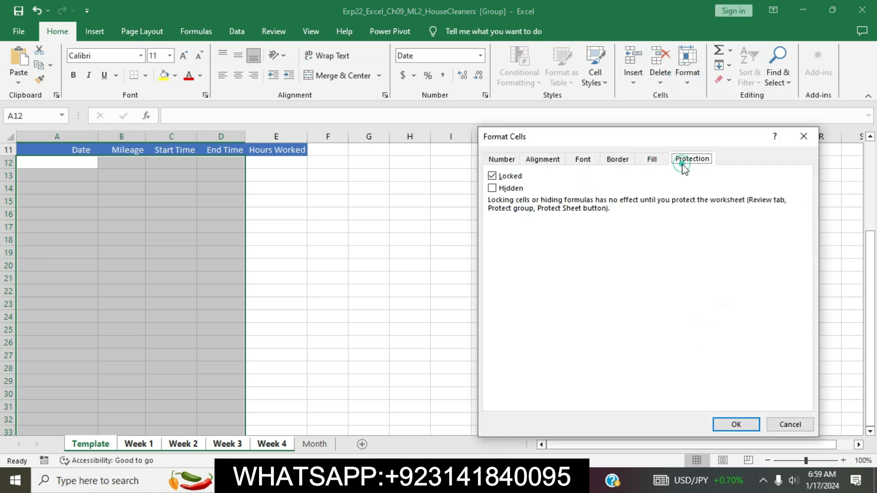
click(493, 176)
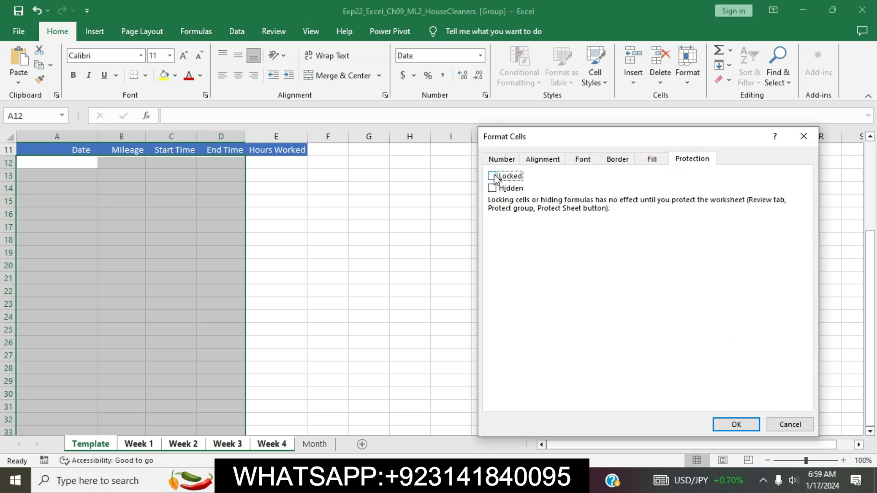
click(736, 425)
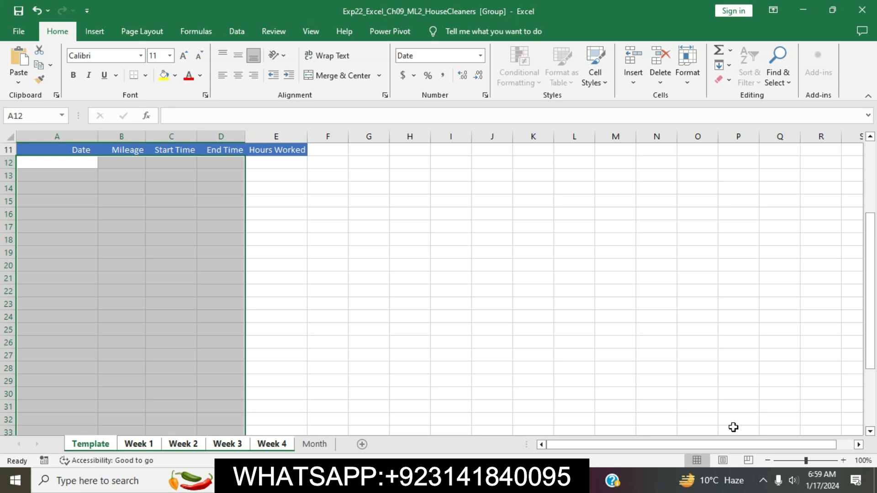
click(533, 353)
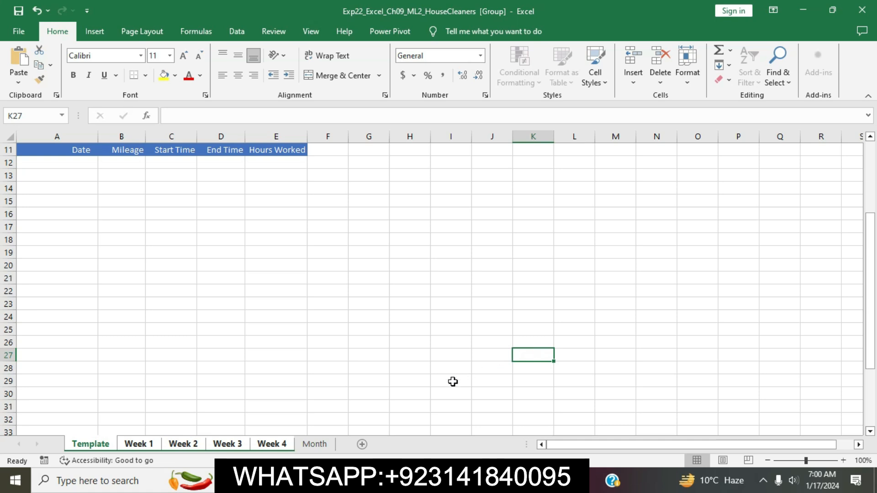
- Switch to the Word instructions and remove the yellow highlight from the step 4 instructions
click(397, 480)
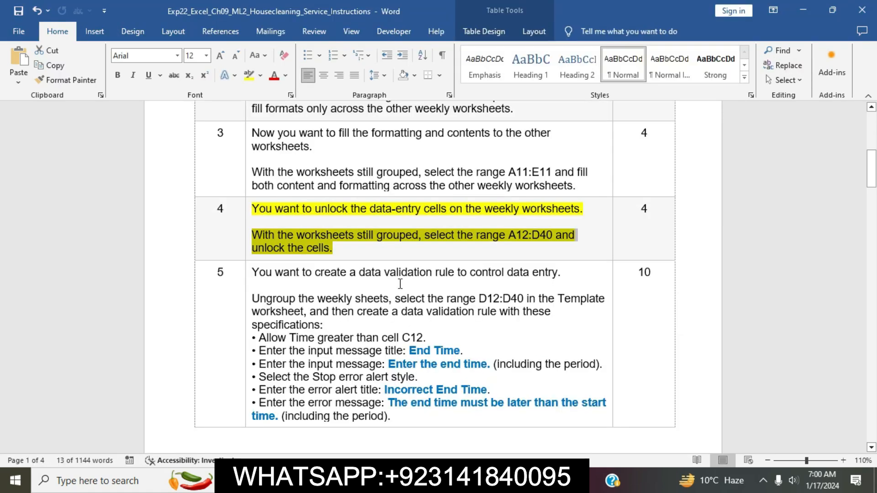
click(375, 259)
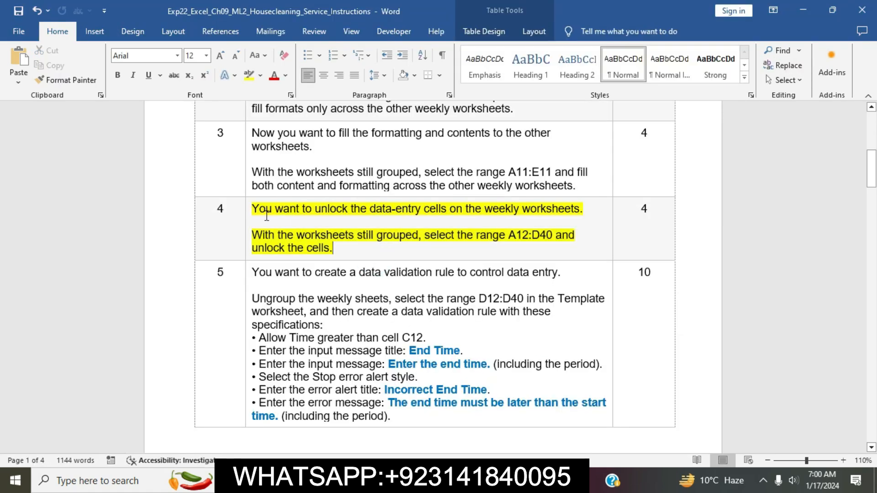
click(246, 212)
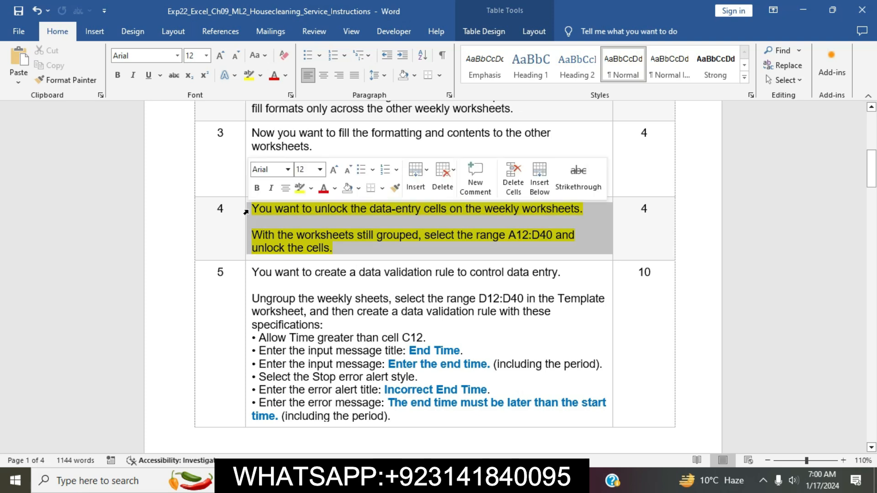
click(298, 190)
click(325, 247)
- Highlight the step 5 instructions in yellow and select the words about ungrouping the weekly sheets
scroll(283, 219, down, 3)
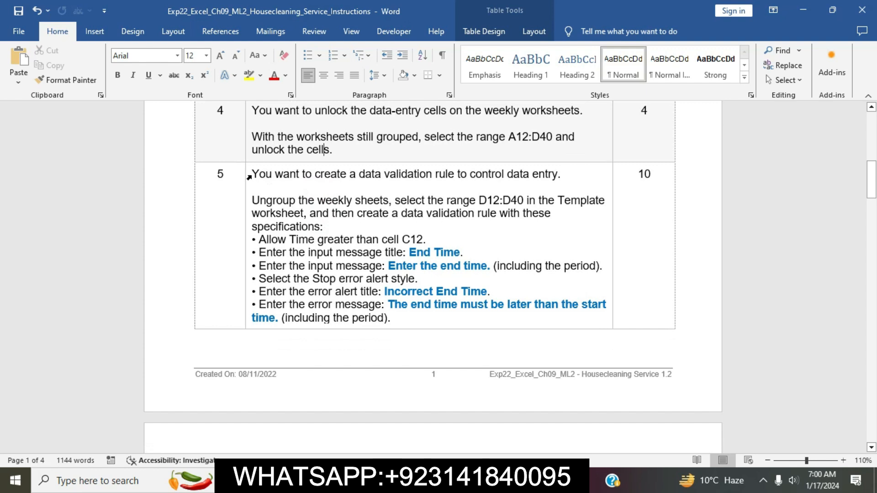
click(249, 177)
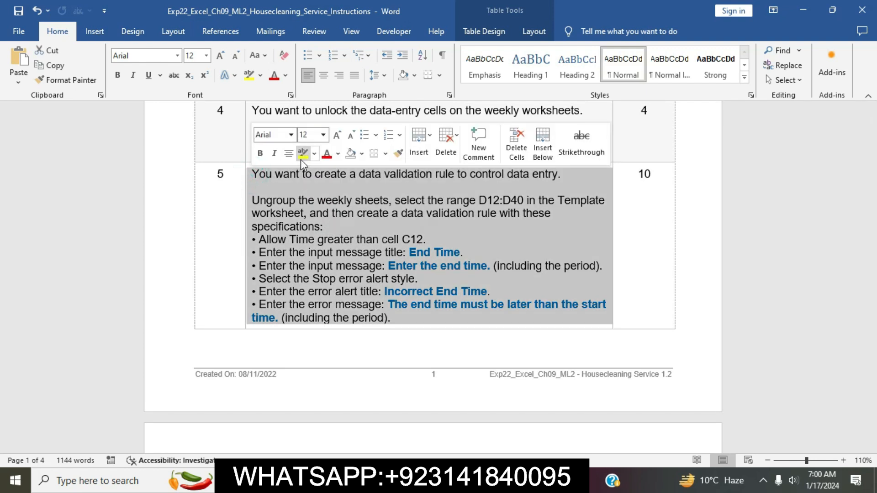
click(301, 158)
click(318, 214)
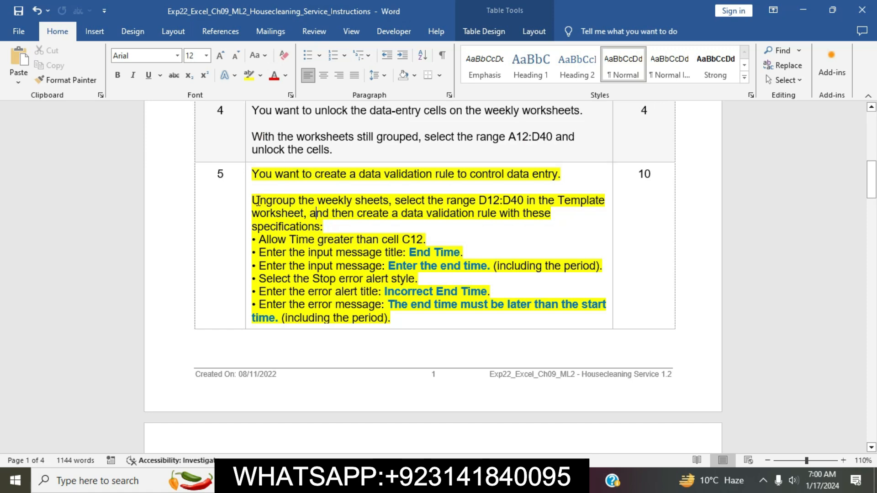
drag(253, 201, 389, 202)
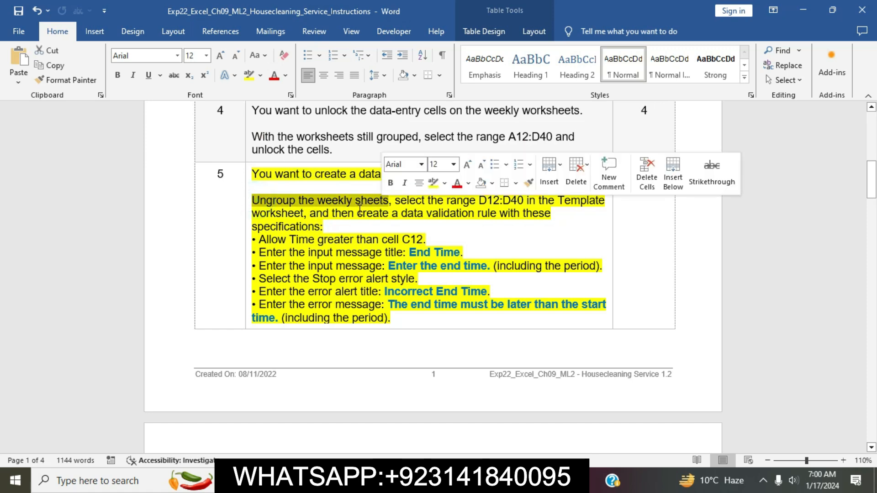
- Switch to Excel and ungroup the Template and Week 1 through Week 4 worksheets
click(432, 480)
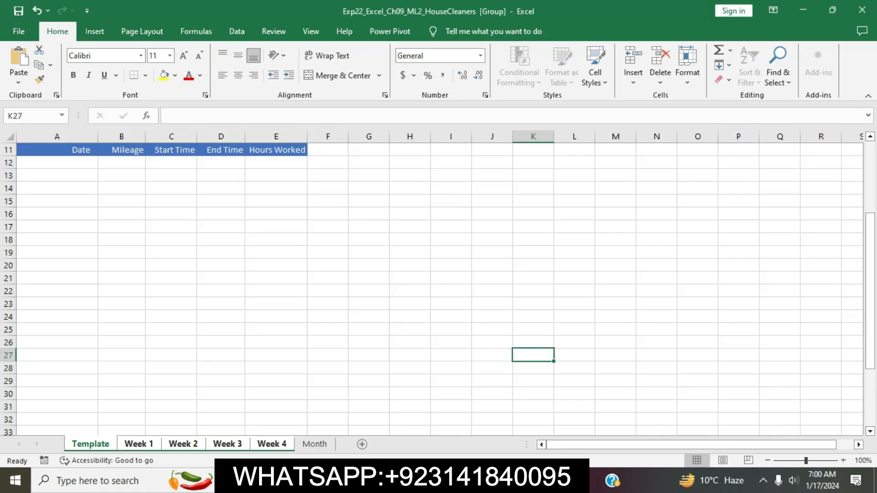
right_click(110, 447)
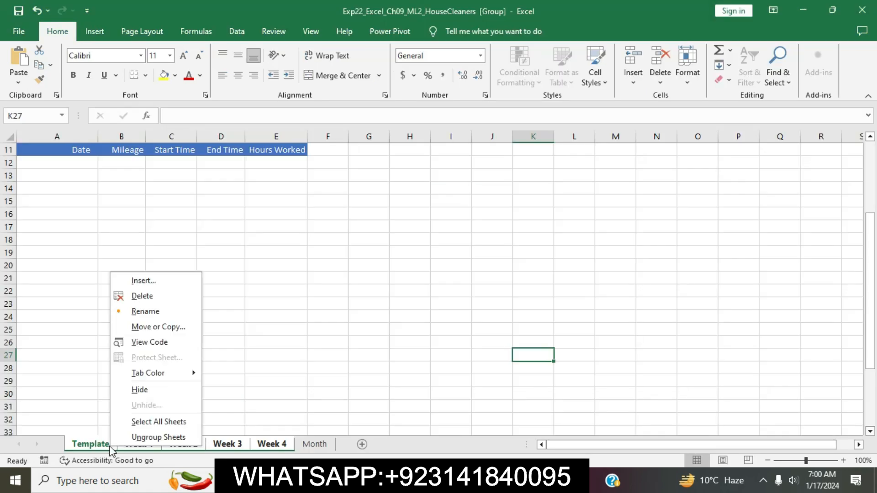
click(151, 438)
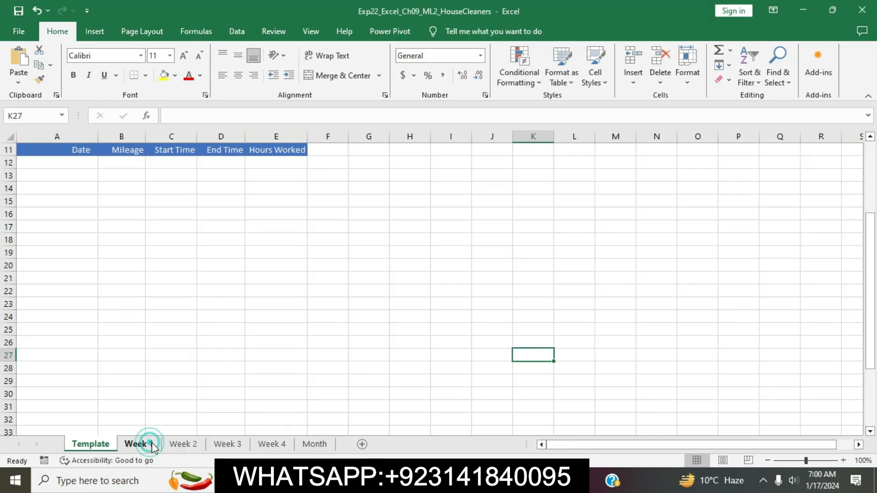
- Copy the range reference D12:D40 from step 5 of the Word instructions and select that range on the Template worksheet in Excel
click(432, 481)
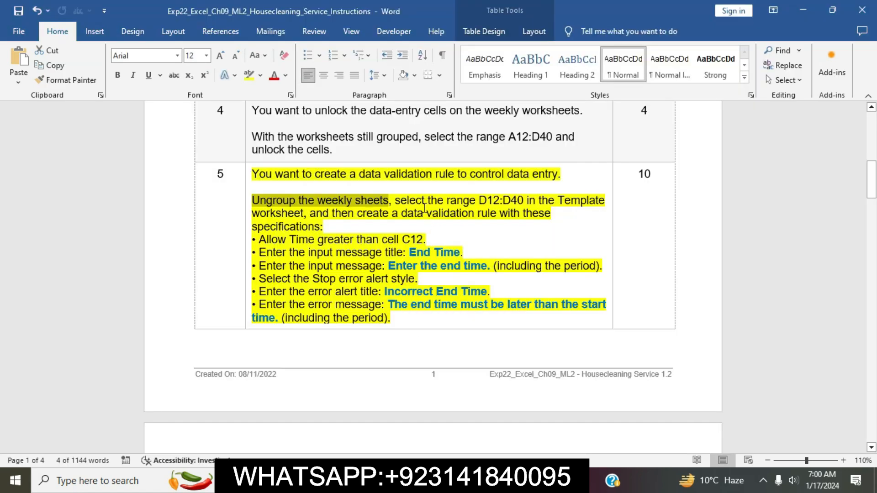
drag(479, 200, 517, 199)
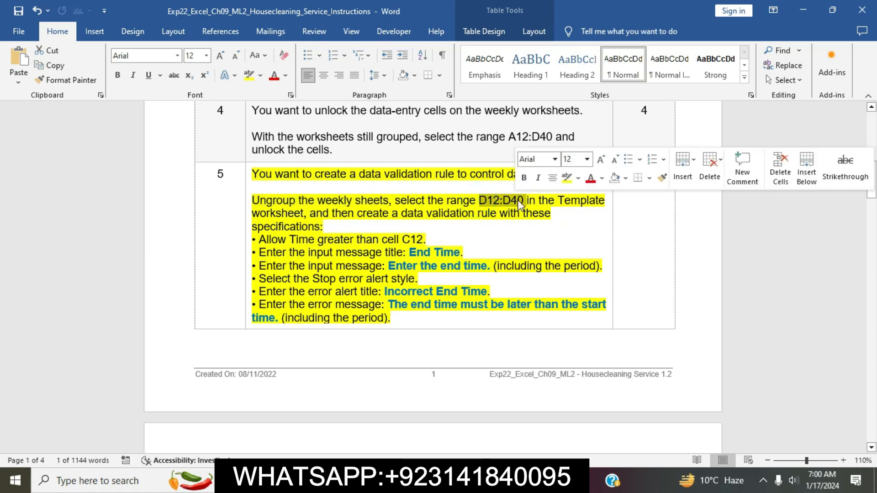
key(ctrl+c)
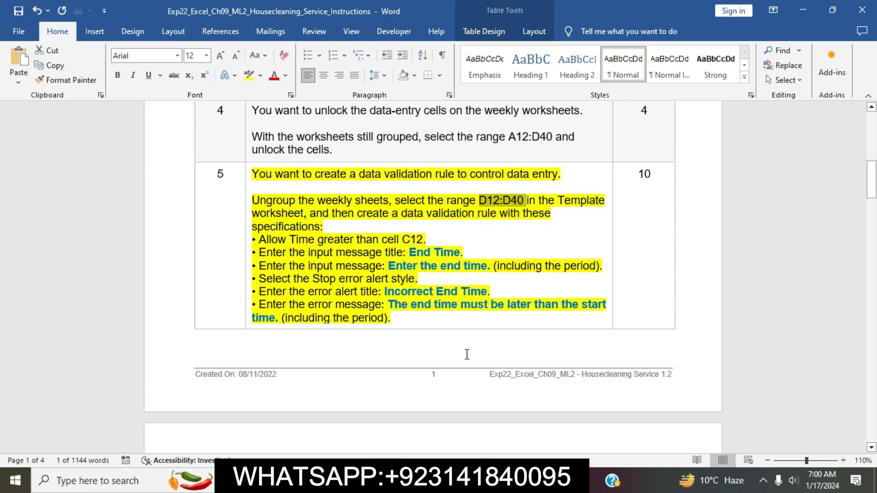
key(alt+Tab)
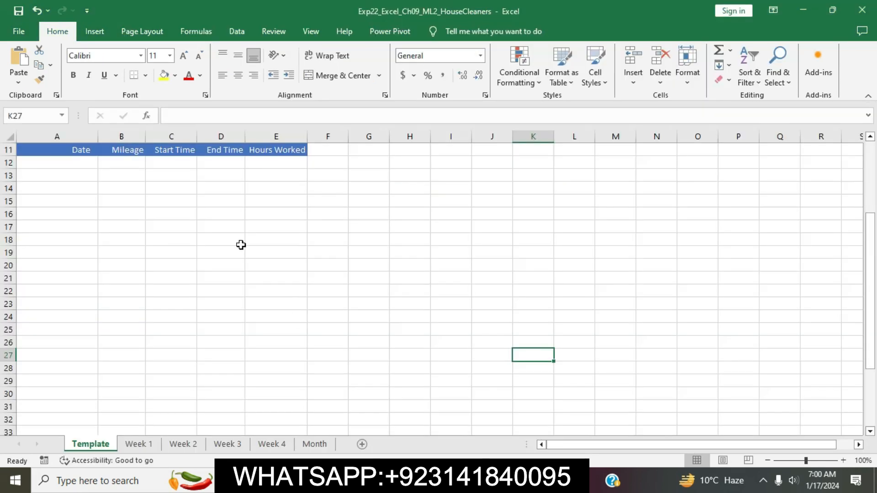
drag(232, 163, 229, 415)
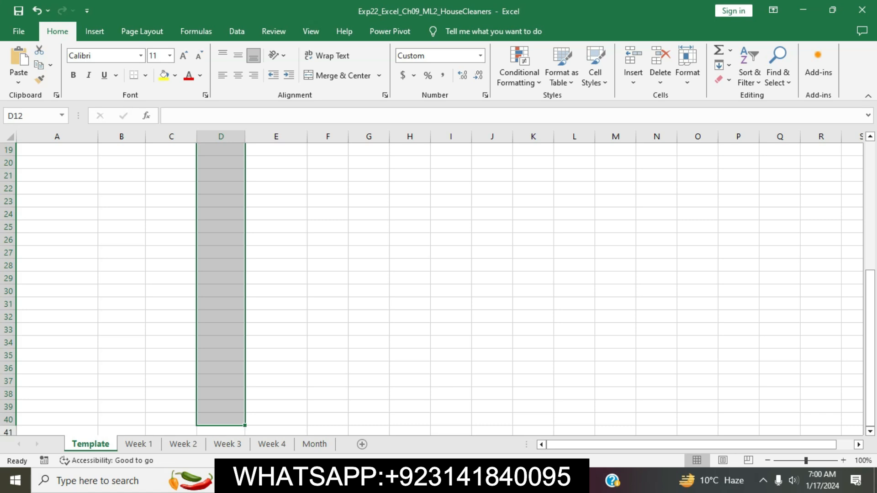
- Select the data validation rule wording in the Word instructions and open the Data Validation settings for D12:D40 in Excel
key(alt+Tab)
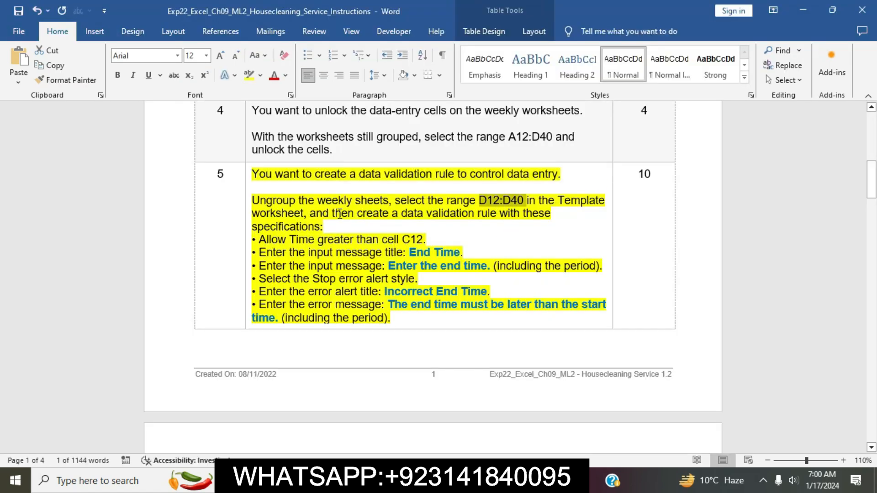
drag(312, 211, 353, 226)
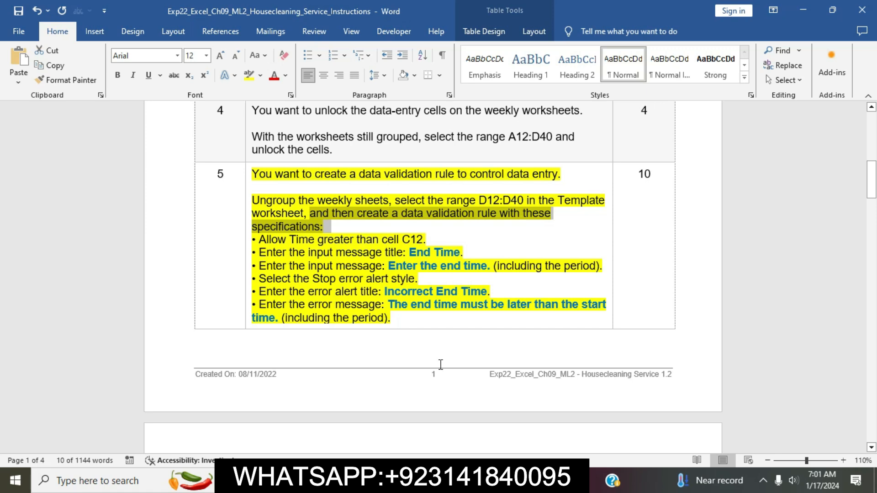
click(428, 480)
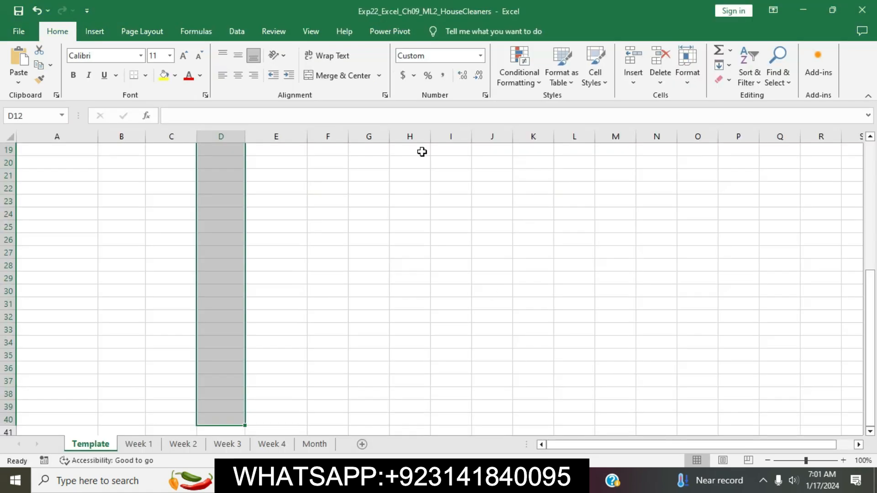
click(236, 31)
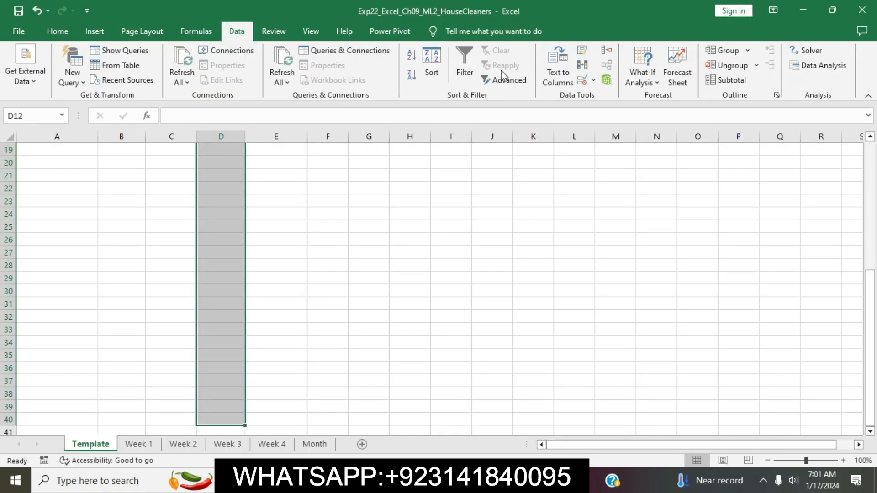
click(594, 81)
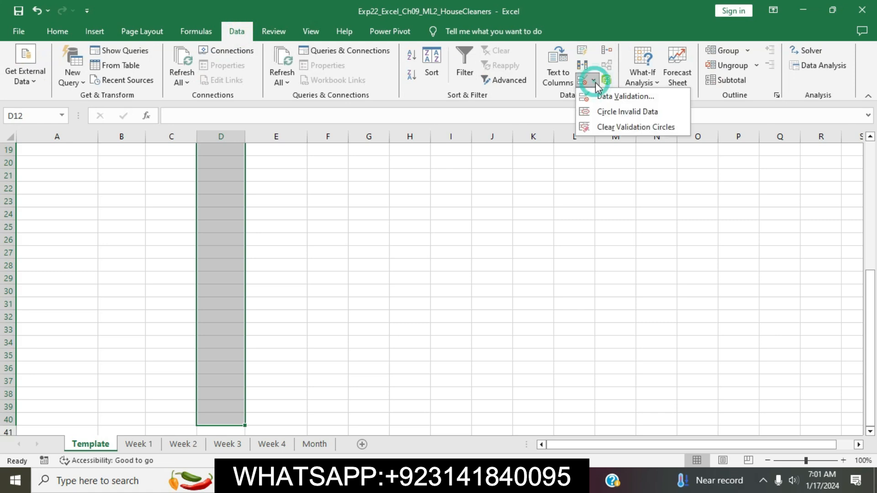
click(602, 95)
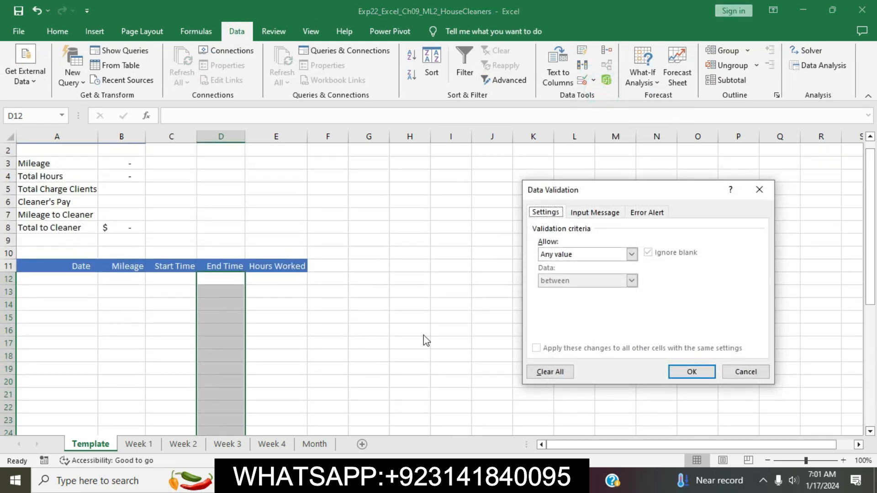
- Select the "Allow Time greater than cell C12" specification in Word and set the Excel validation criteria to Time, greater than
click(403, 481)
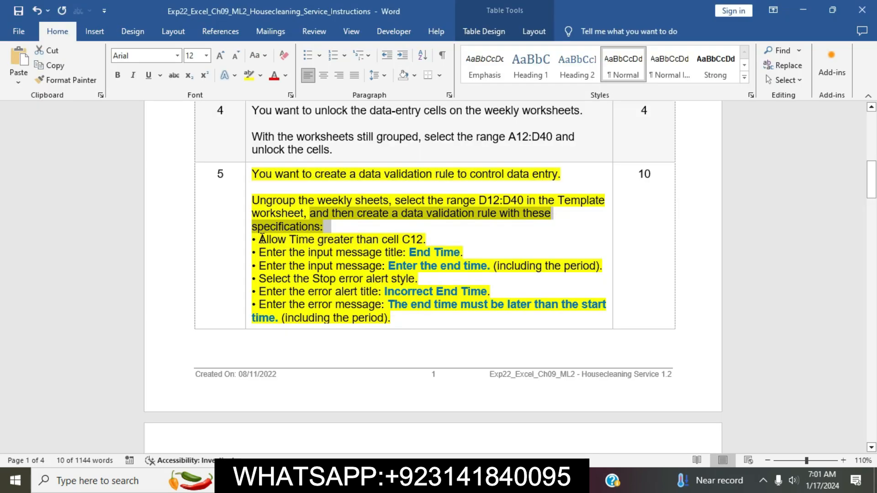
drag(261, 238, 427, 239)
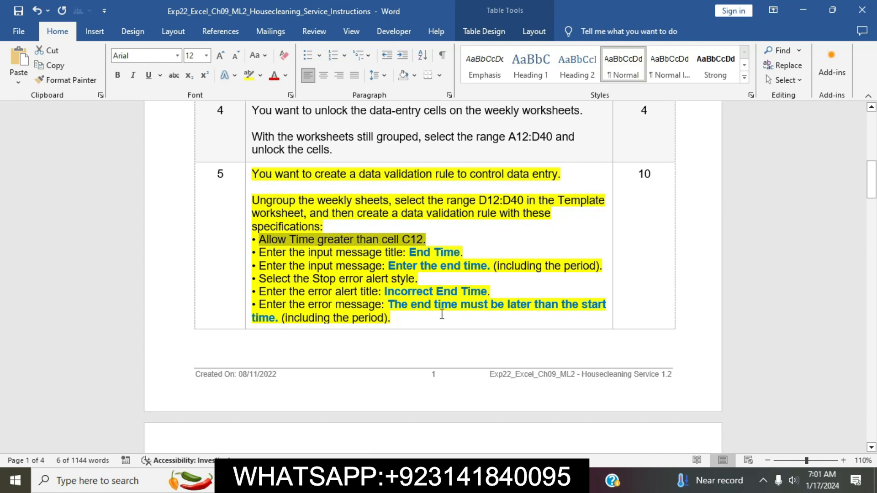
click(432, 481)
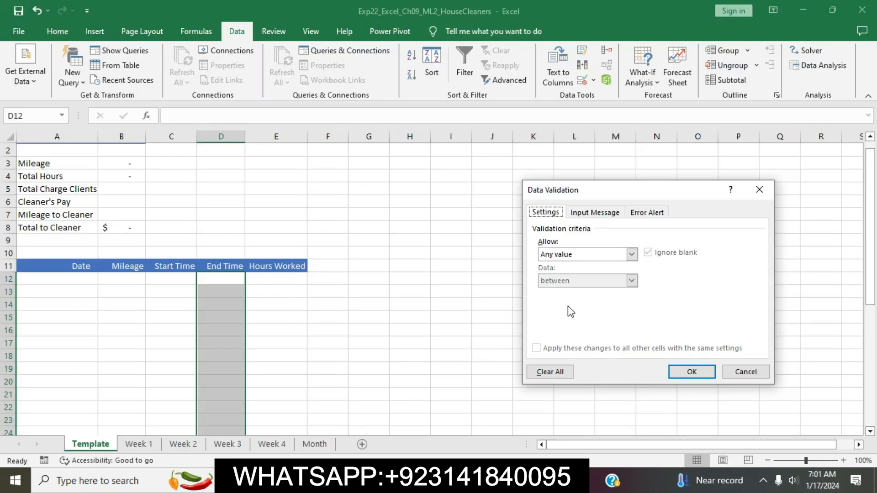
click(632, 254)
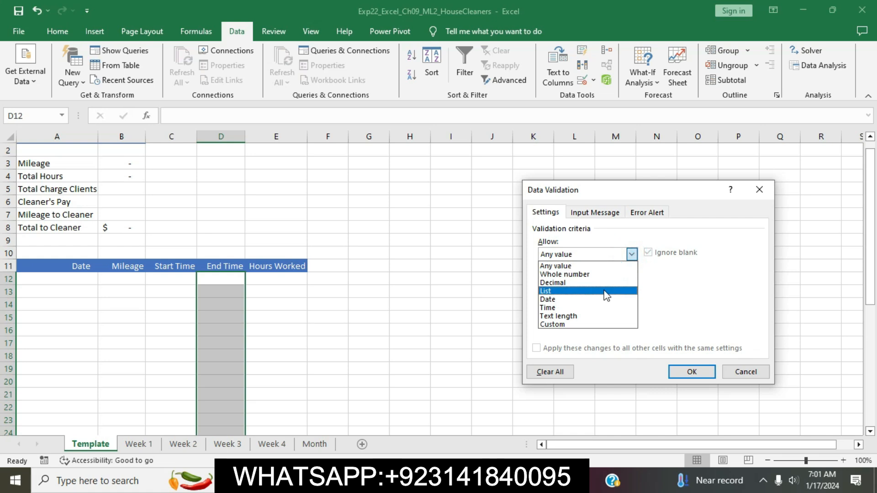
click(594, 307)
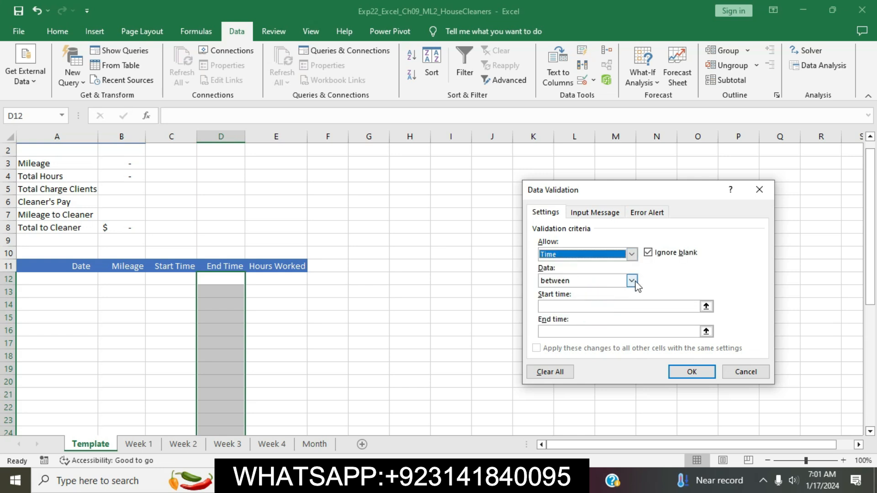
click(633, 281)
click(593, 325)
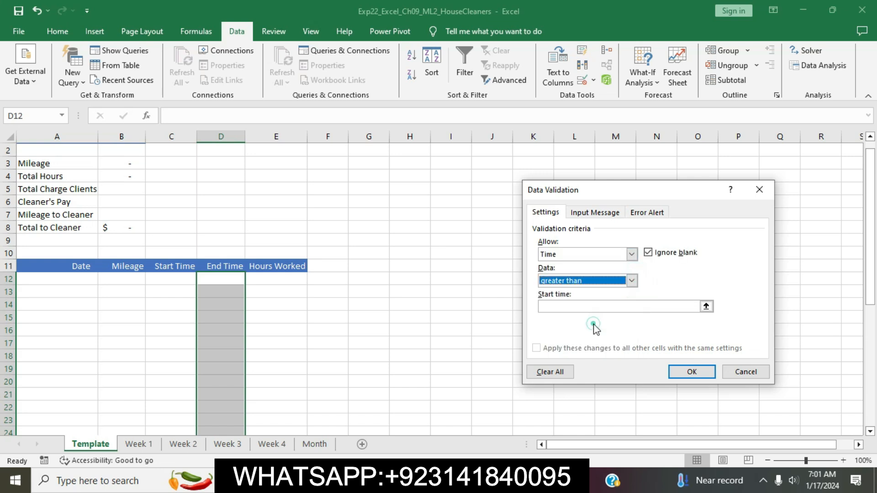
- Recheck the cell reference in the Word instructions and enter C12 as the rule's start time in Excel
click(565, 307)
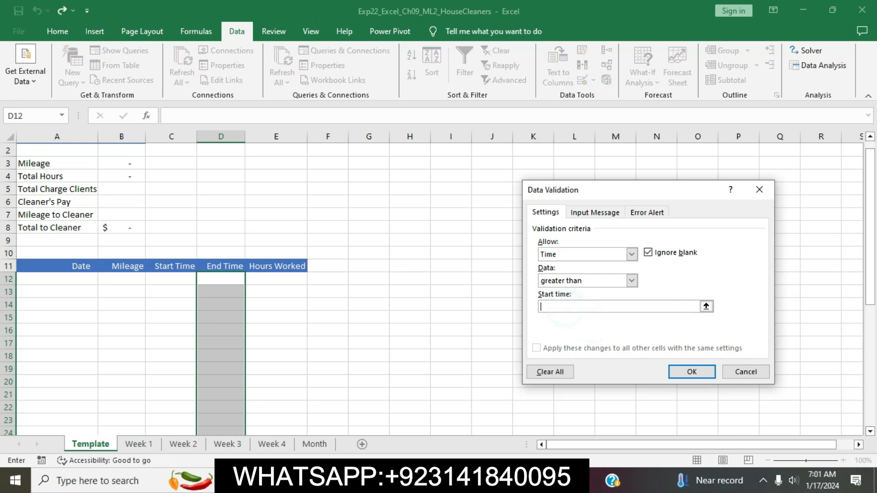
key(alt+Tab)
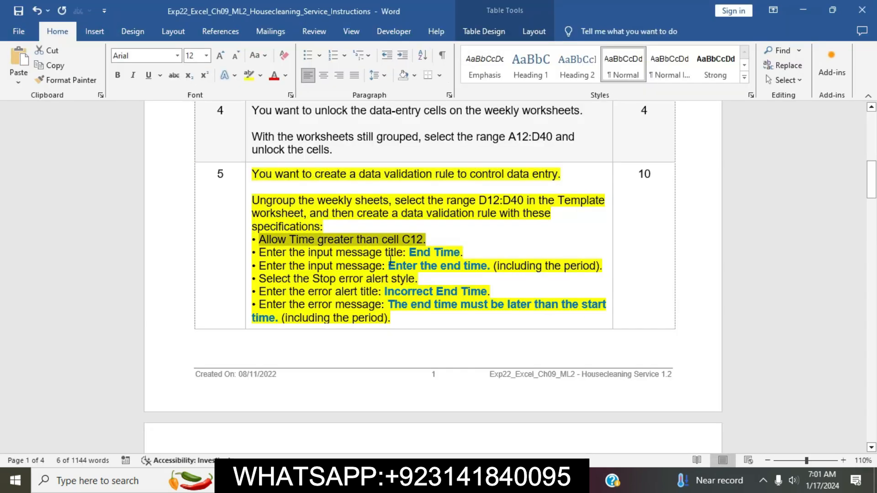
key(alt+Tab)
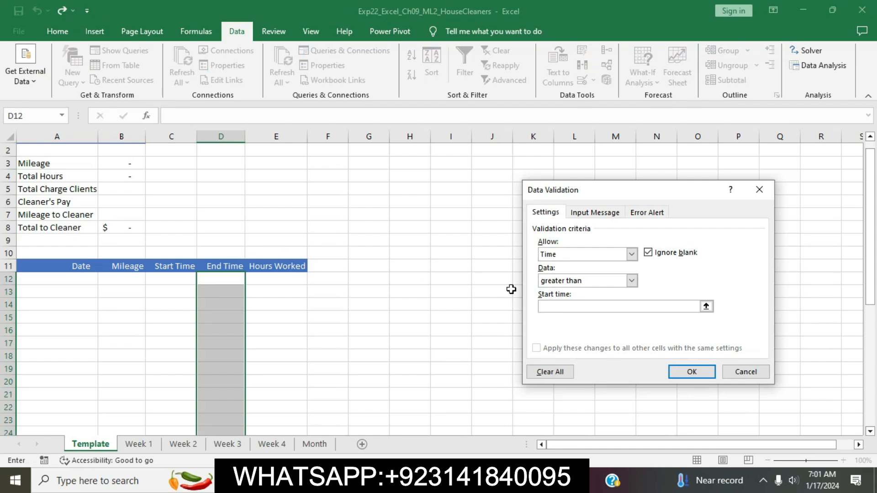
text(C12)
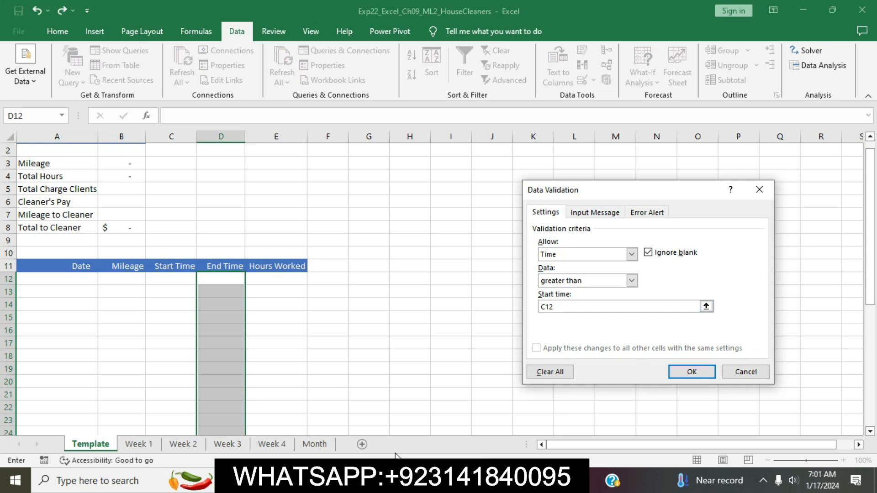
- Select the input message title "End Time" in Word and try to open the rule's input message settings in Excel
click(411, 481)
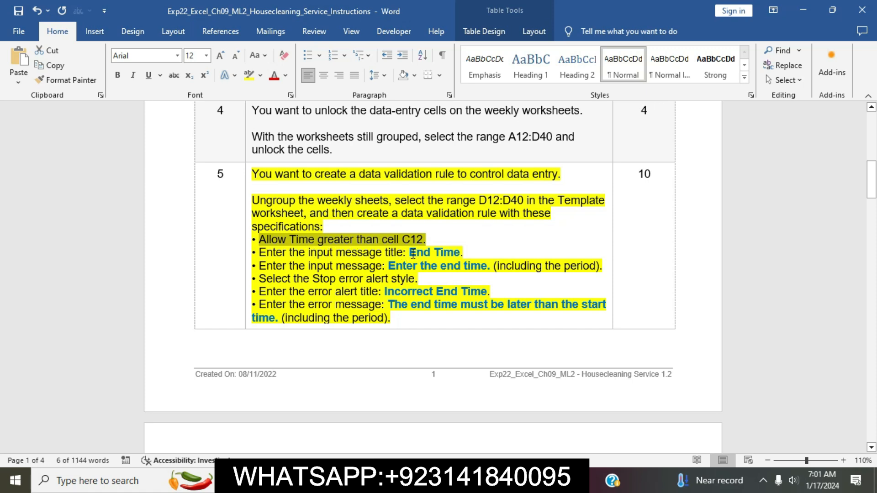
drag(420, 254, 458, 256)
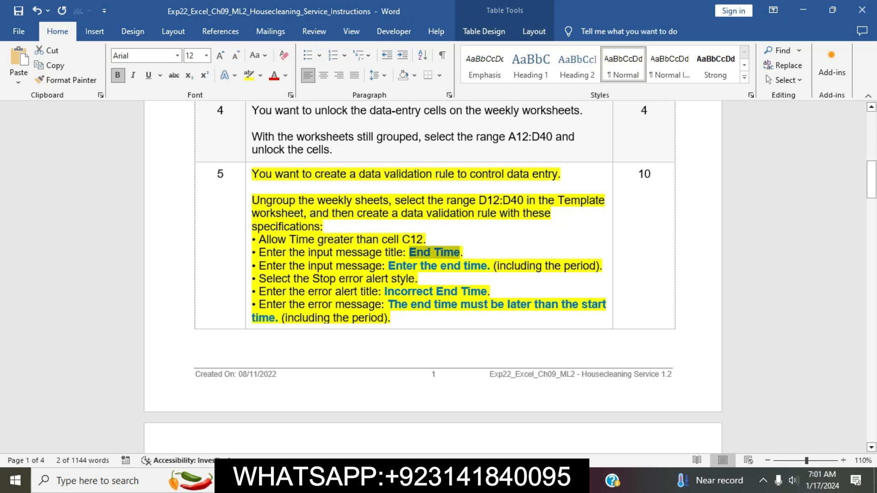
key(alt+Tab)
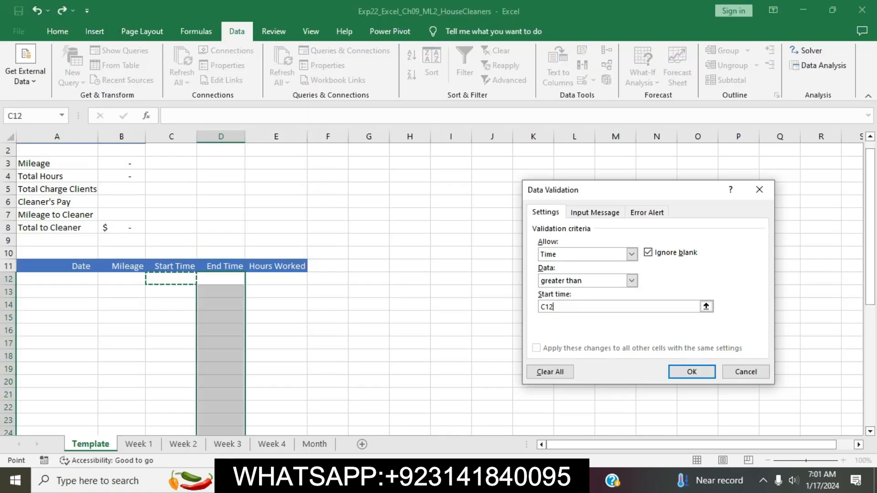
click(596, 215)
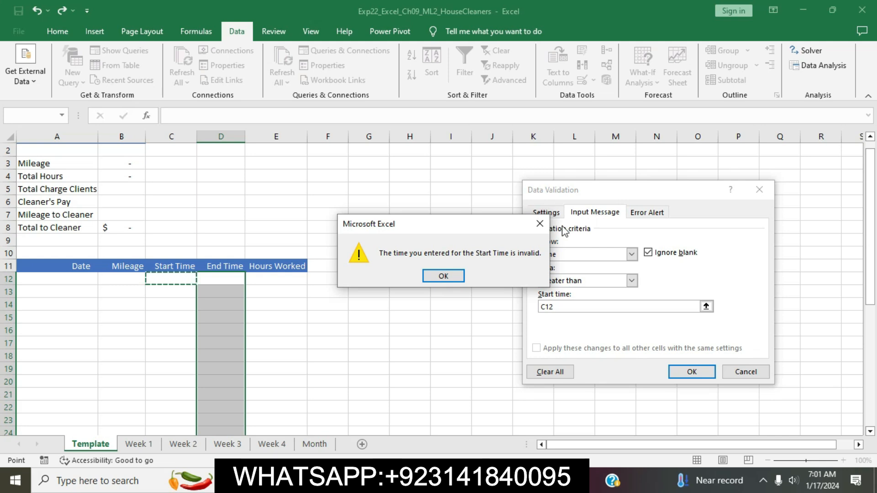
key(Return)
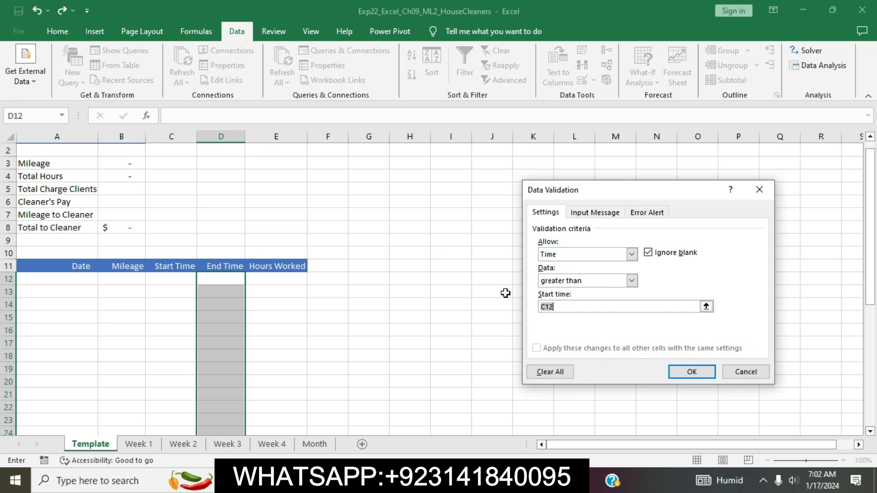
- Recheck the Word instructions and retry opening the input message settings in Excel with C12 as the start time
click(425, 481)
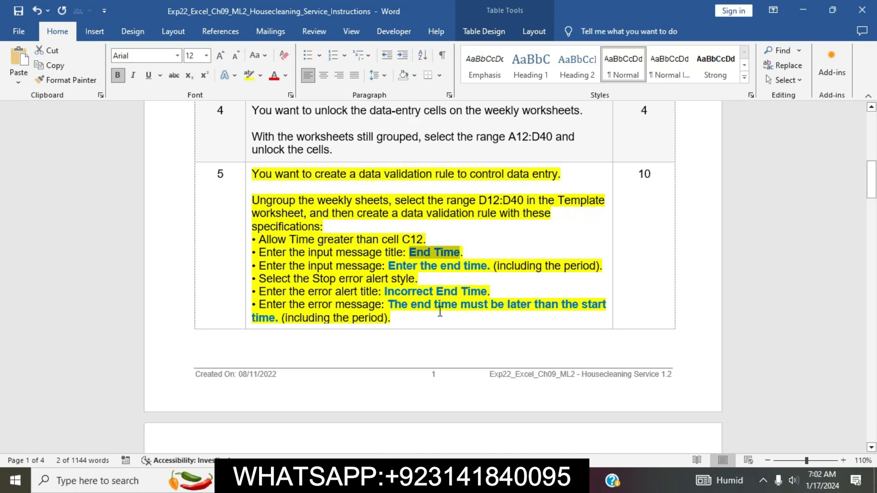
click(427, 480)
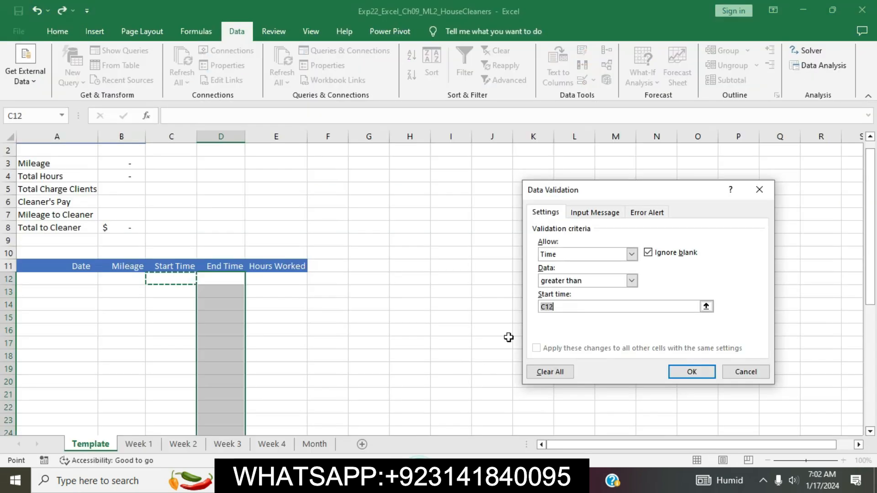
click(566, 306)
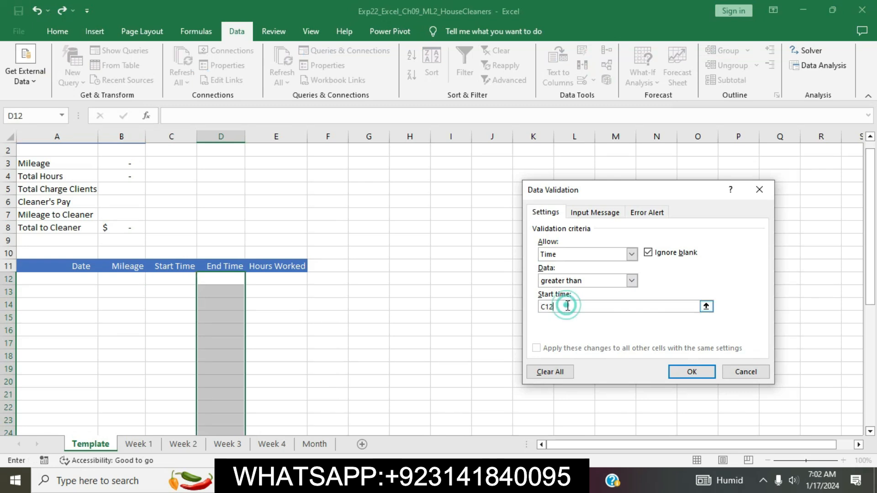
click(591, 218)
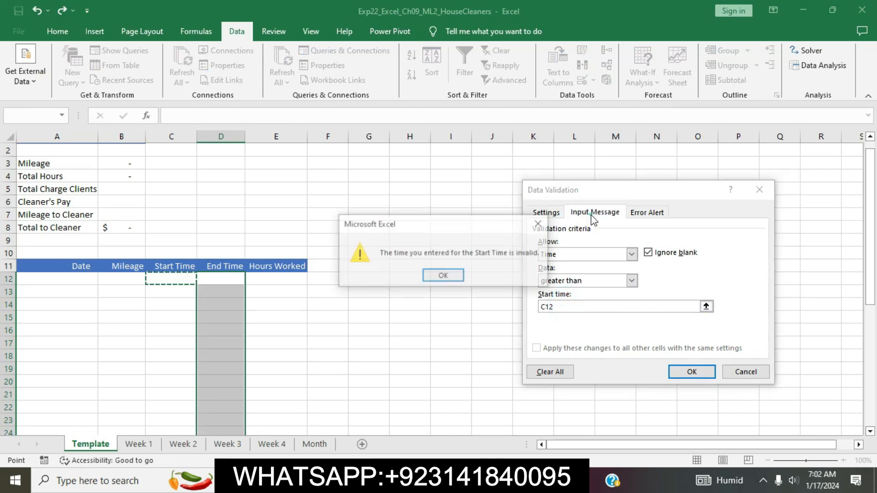
click(462, 275)
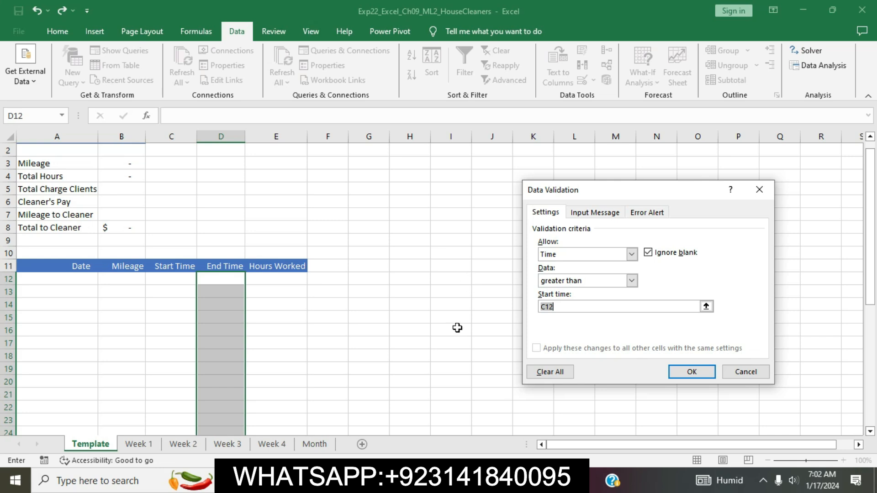
- Review the Word instructions, change the rule's start time in Excel to =C12, and open the input message settings
click(410, 481)
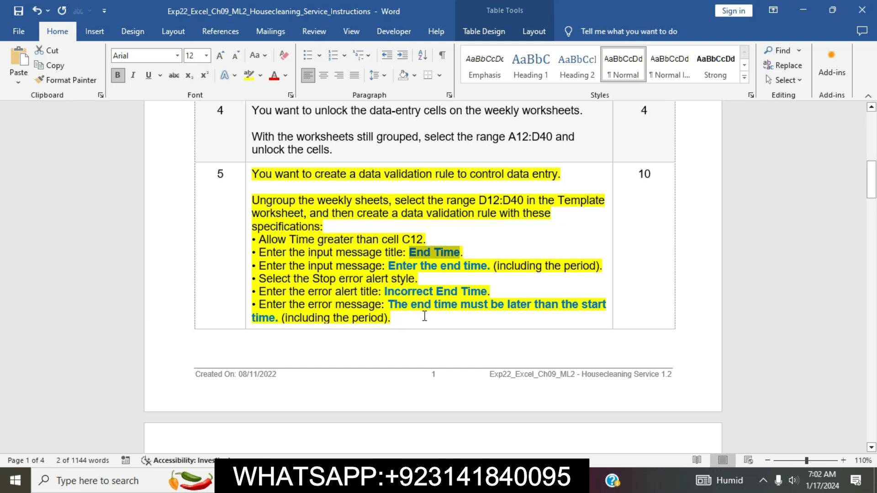
click(420, 480)
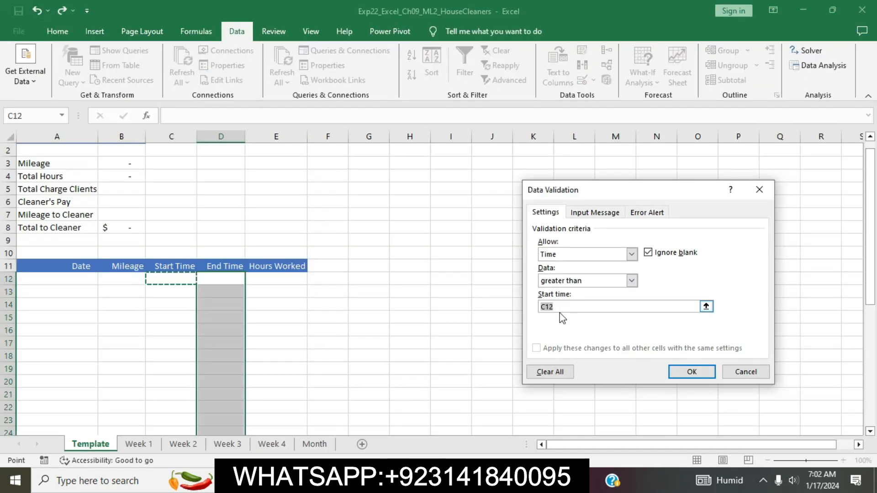
click(543, 310)
click(543, 309)
text(=)
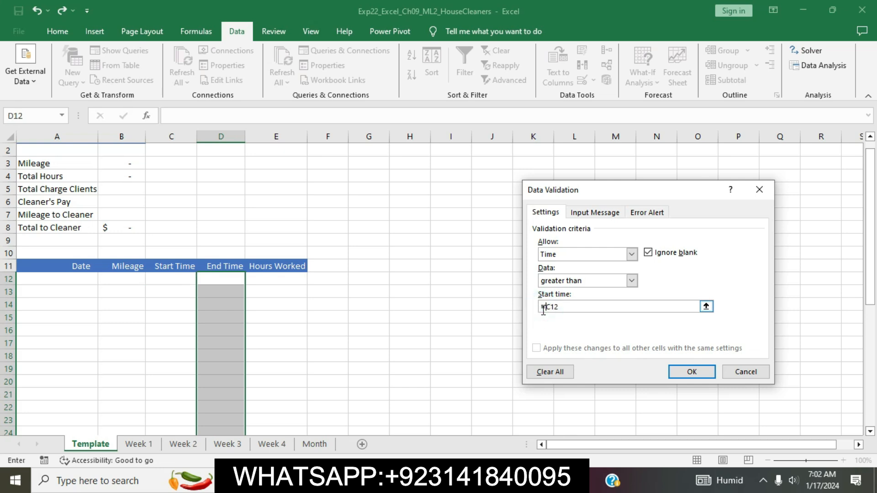
click(584, 216)
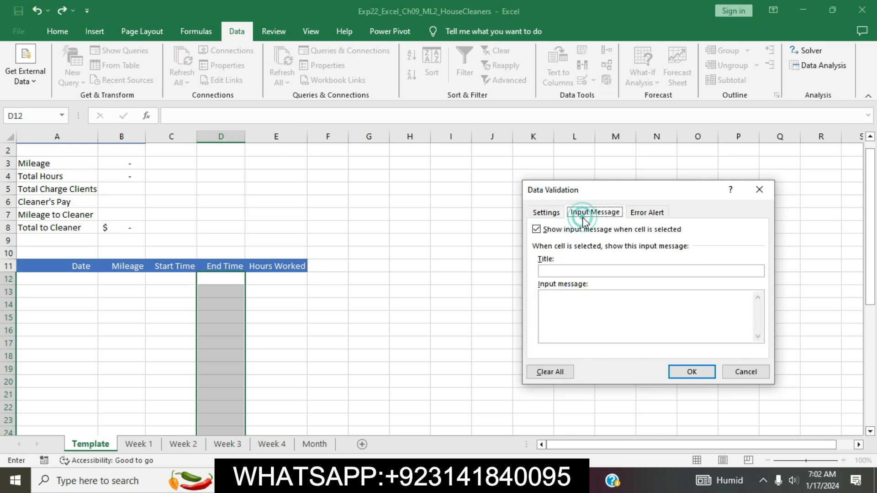
- Set the input message title to "End Time" and copy the input message "Enter the end time." from the Word instructions into the Excel rule
click(562, 273)
text(End Time)
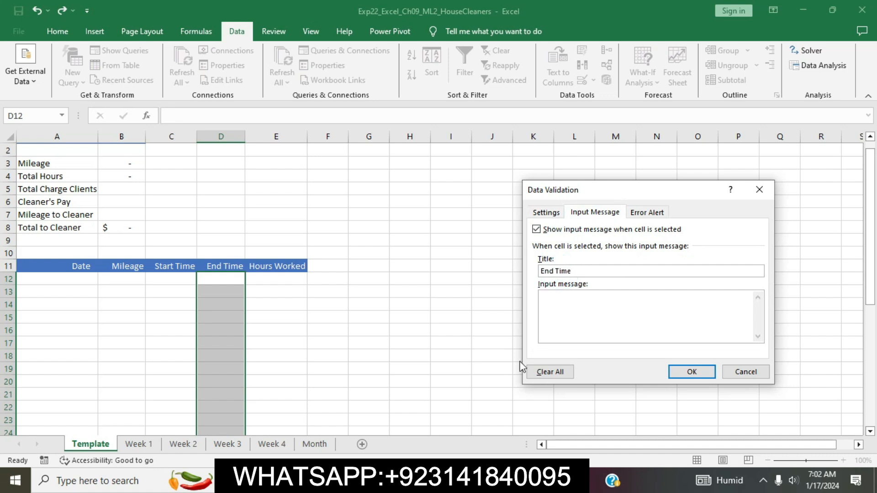
click(409, 480)
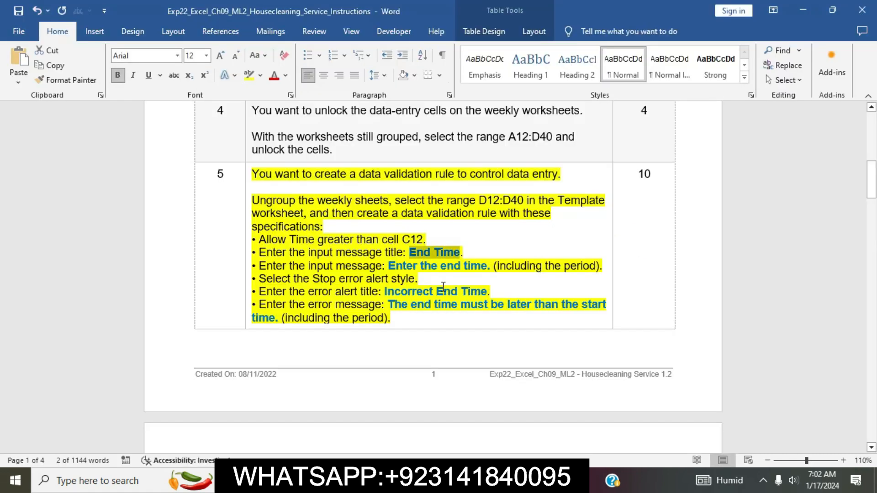
click(306, 266)
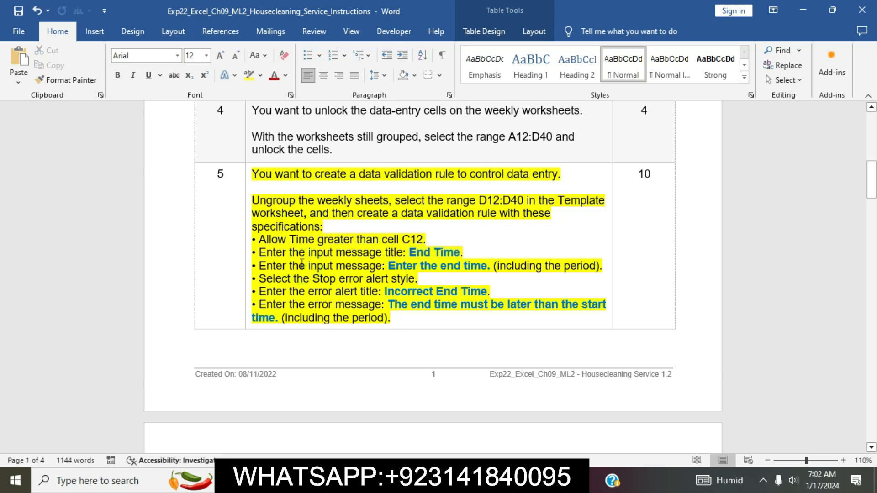
double_click(393, 268)
drag(390, 268, 493, 265)
key(ctrl+c)
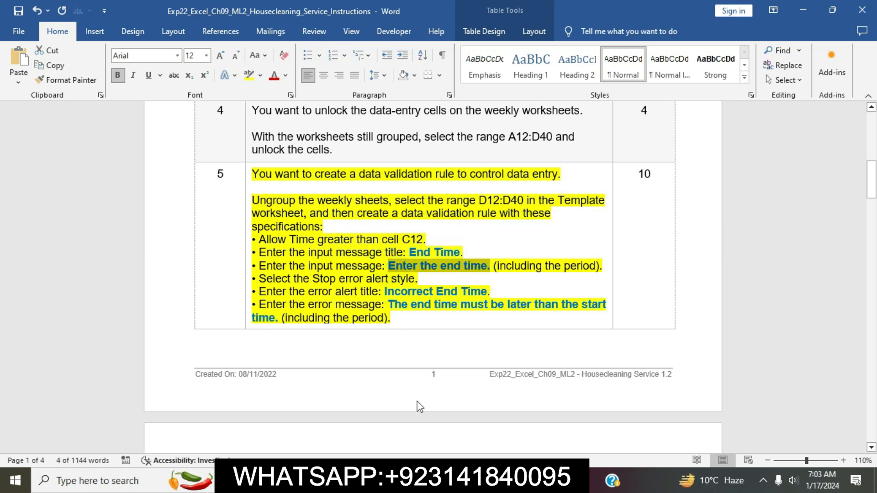
key(alt+Tab)
click(564, 313)
key(ctrl+v)
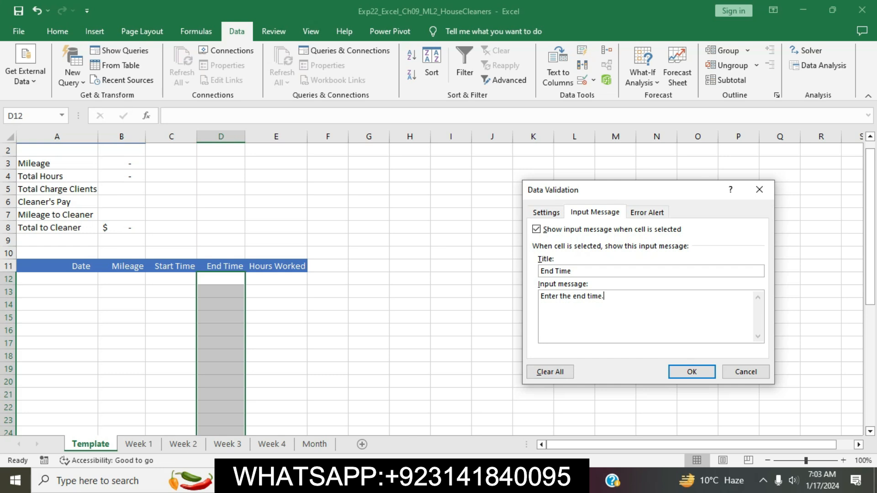
- Check the alert style in the Word instructions and choose the Stop error alert style for the rule in Excel
key(alt+Tab)
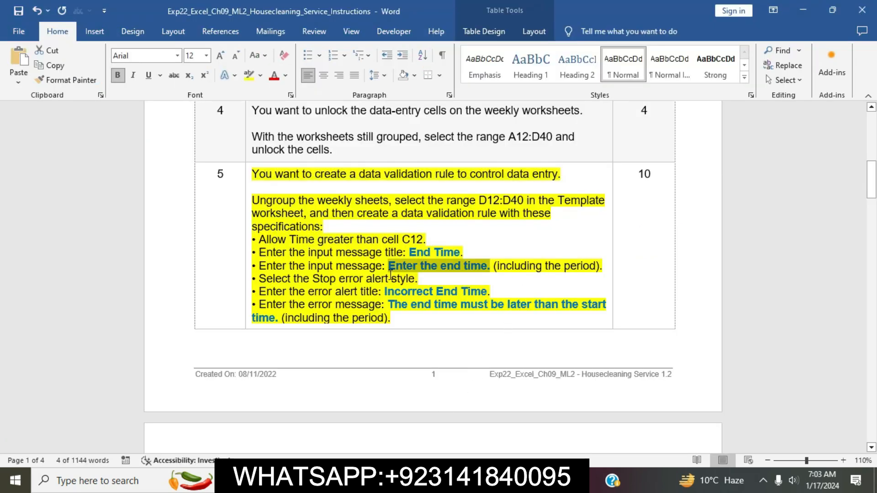
drag(263, 280, 418, 279)
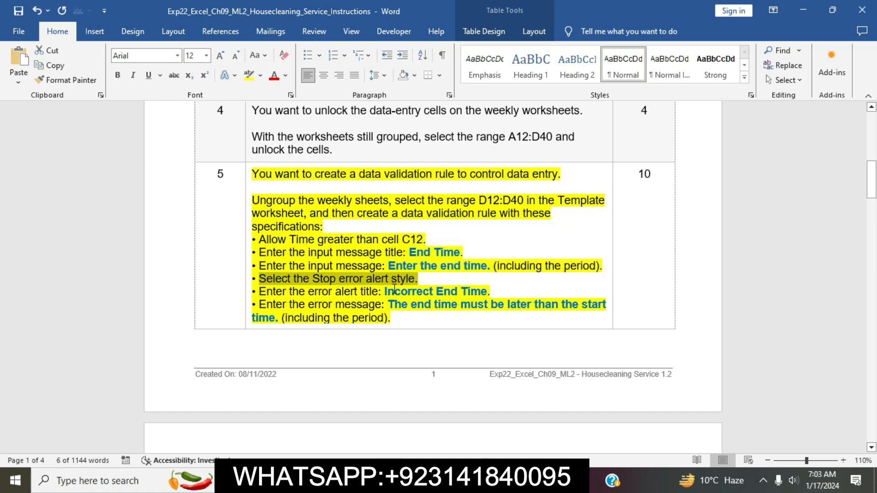
key(alt+Tab)
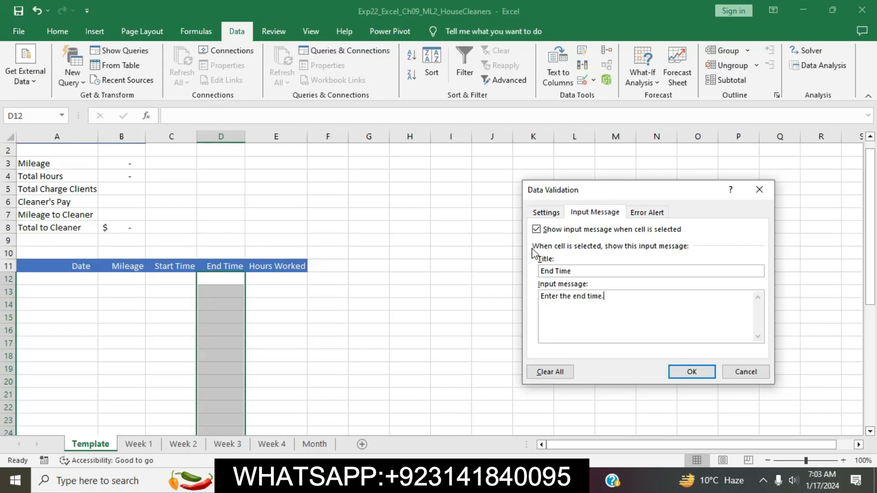
click(641, 213)
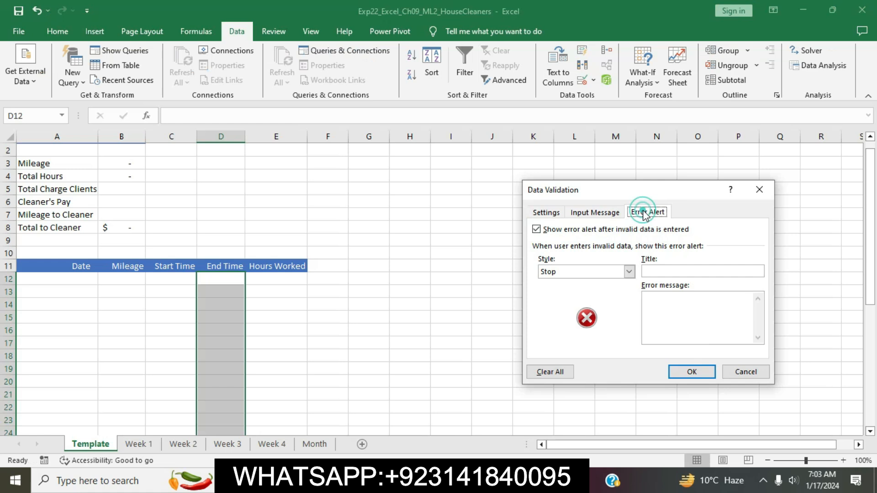
click(630, 272)
click(623, 284)
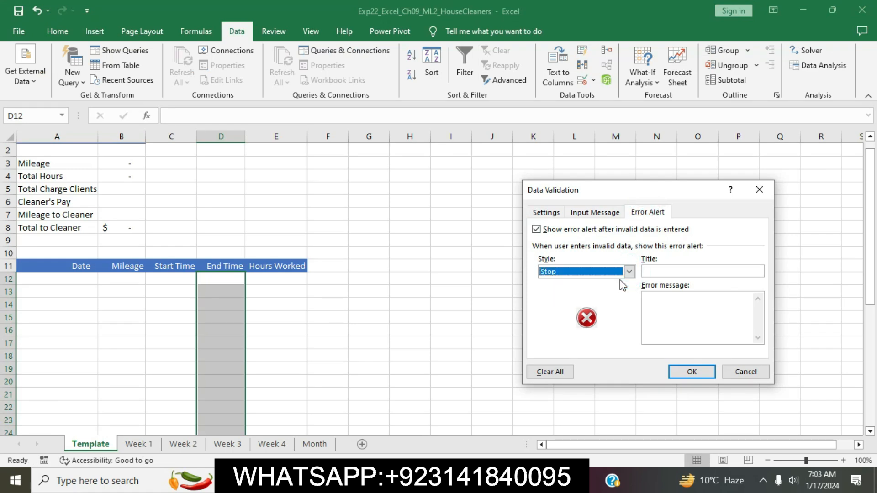
- Copy "Incorrect End Time" from the Word instructions into the rule's error alert title in Excel
key(alt+Tab)
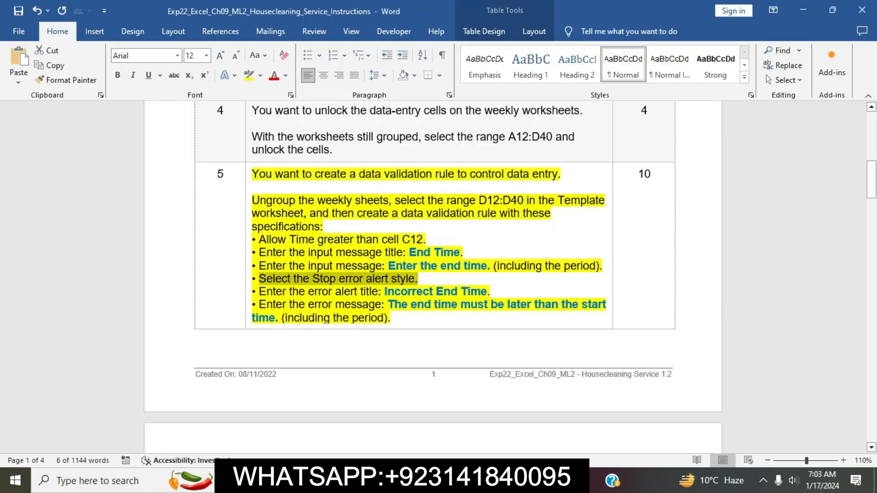
click(295, 299)
drag(385, 291, 482, 295)
key(ctrl+c)
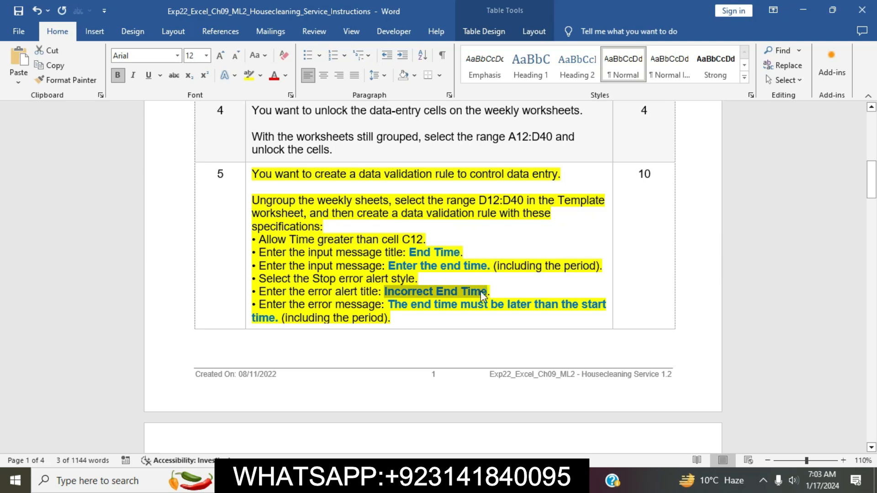
key(alt+Tab)
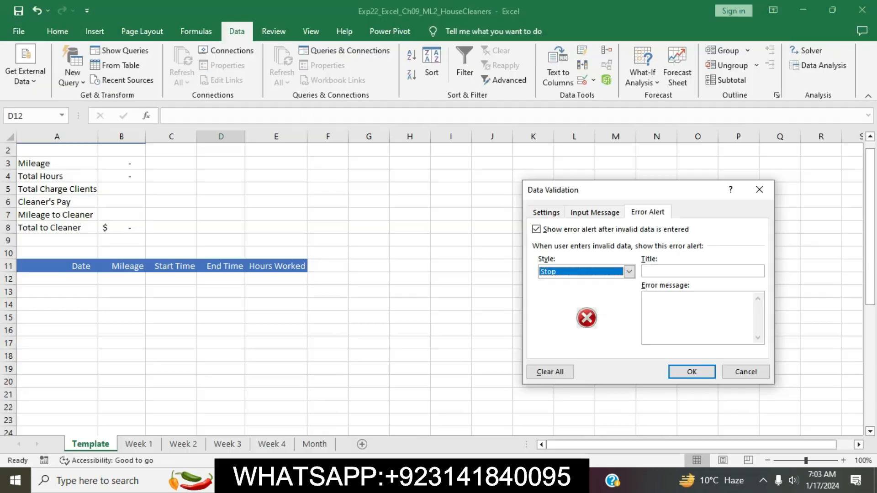
click(655, 273)
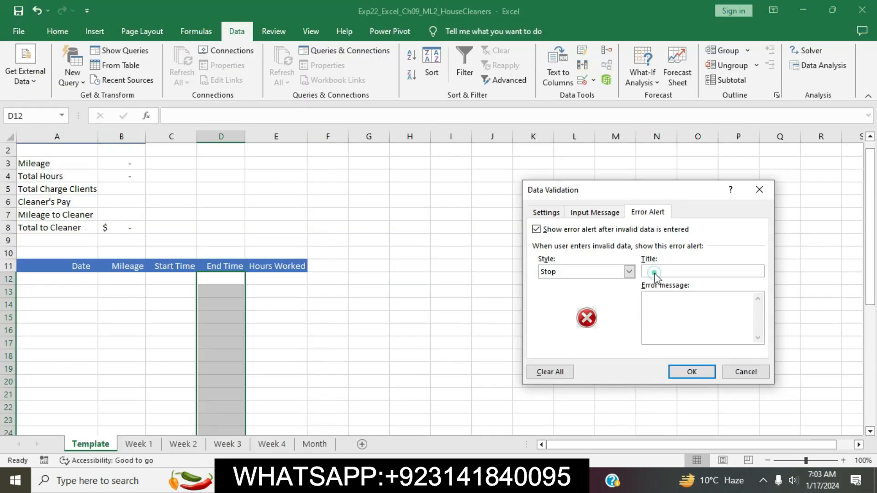
key(ctrl+v)
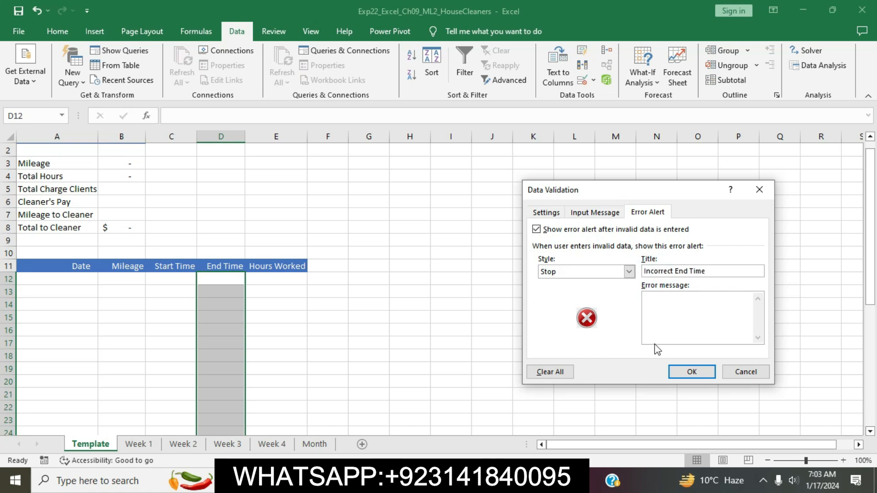
- Copy the error message "The end time must be later than the start time." from Word into the Excel rule and apply the validation
click(658, 299)
key(alt+Tab)
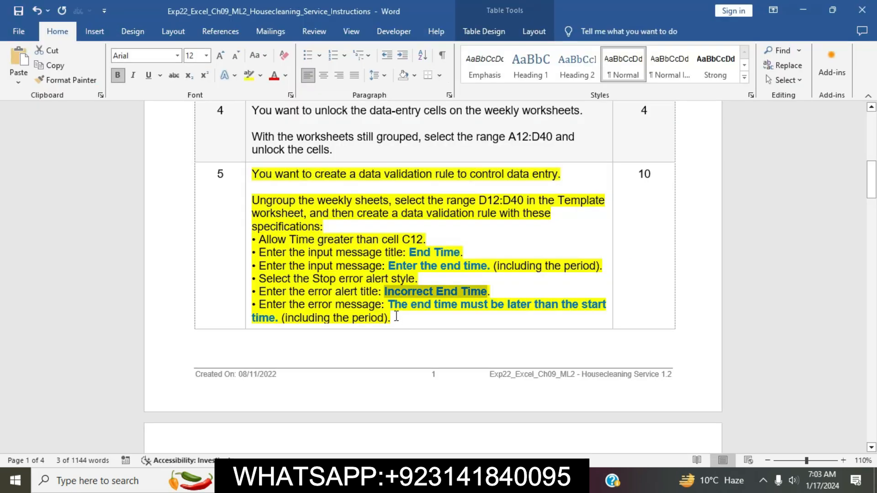
drag(390, 306, 279, 317)
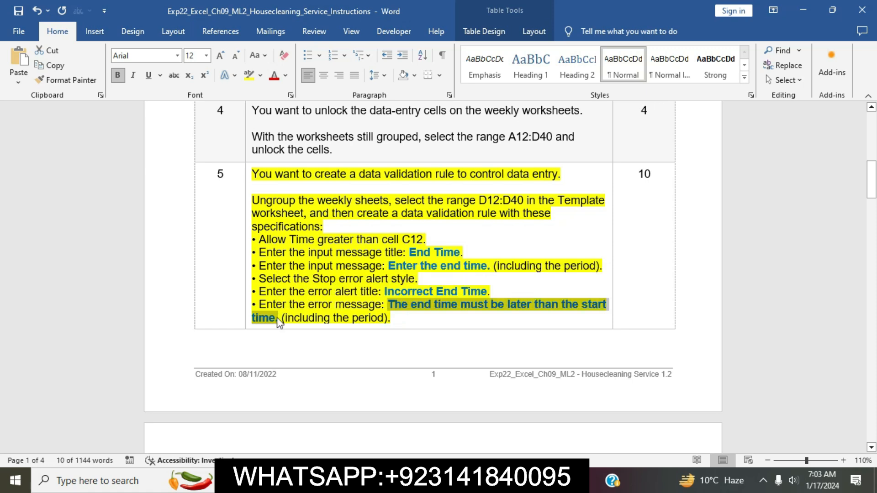
click(406, 479)
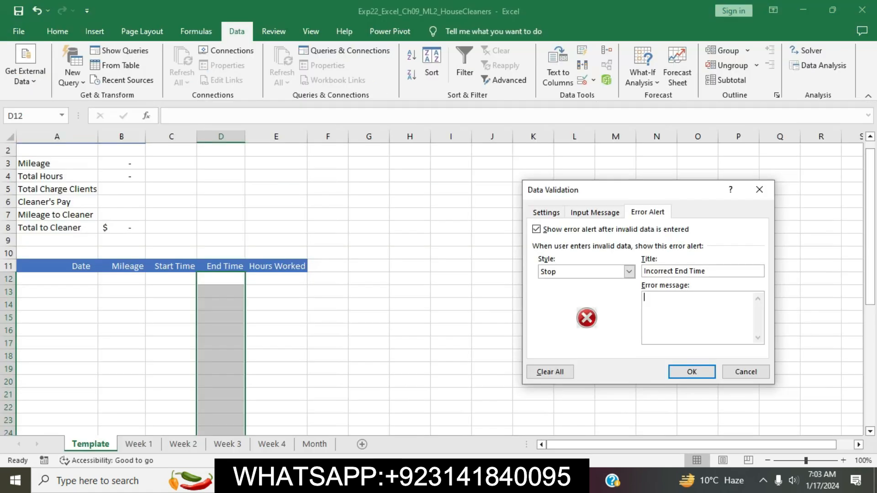
key(ctrl+v)
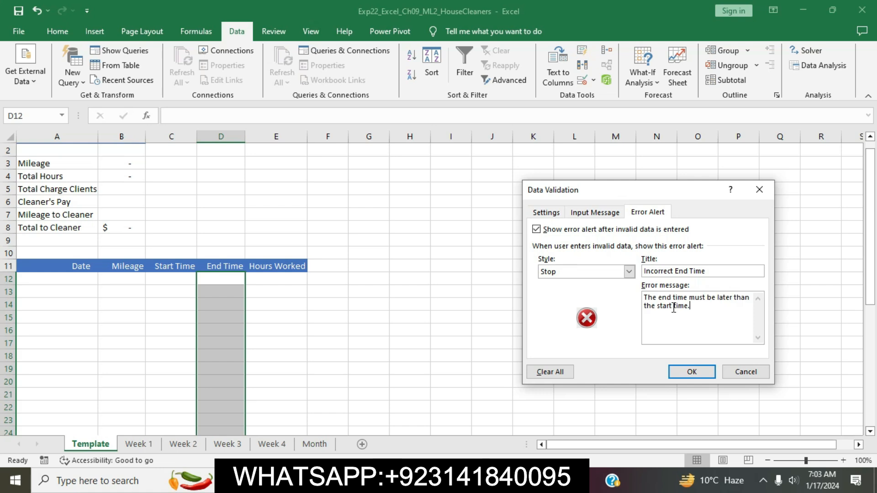
click(688, 372)
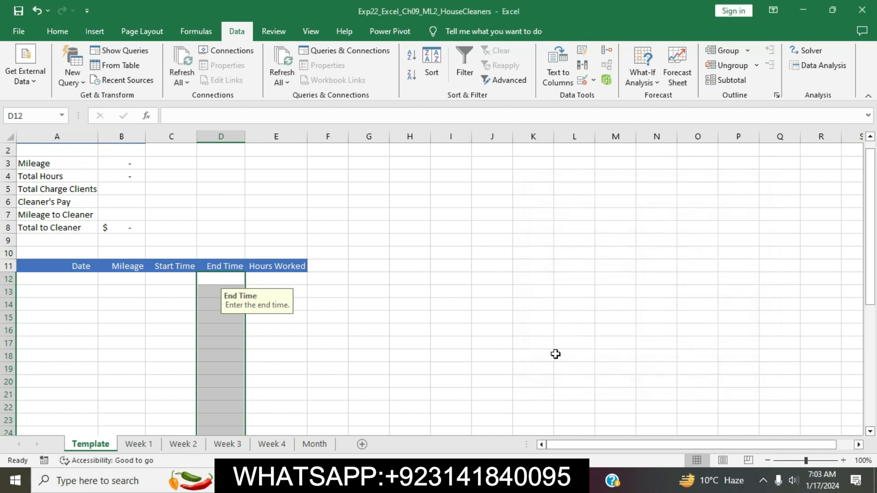
- Switch to the Word instructions and remove the yellow highlight from step 5
key(alt+Tab)
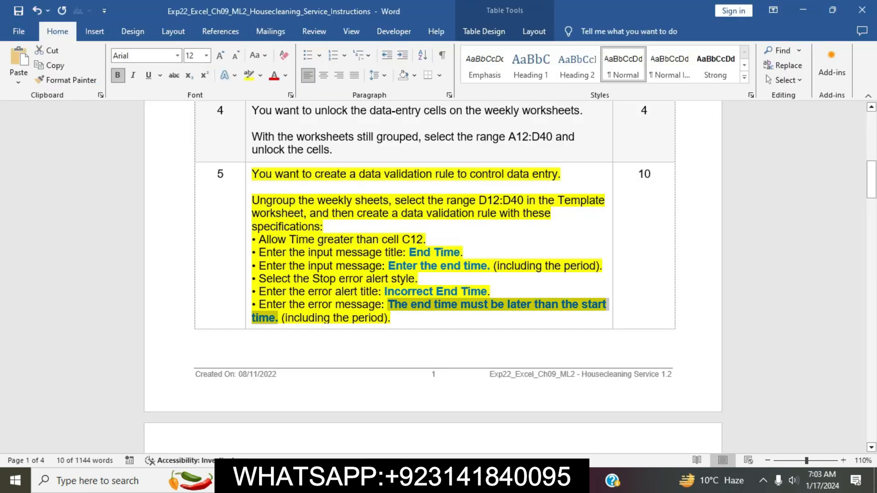
click(406, 338)
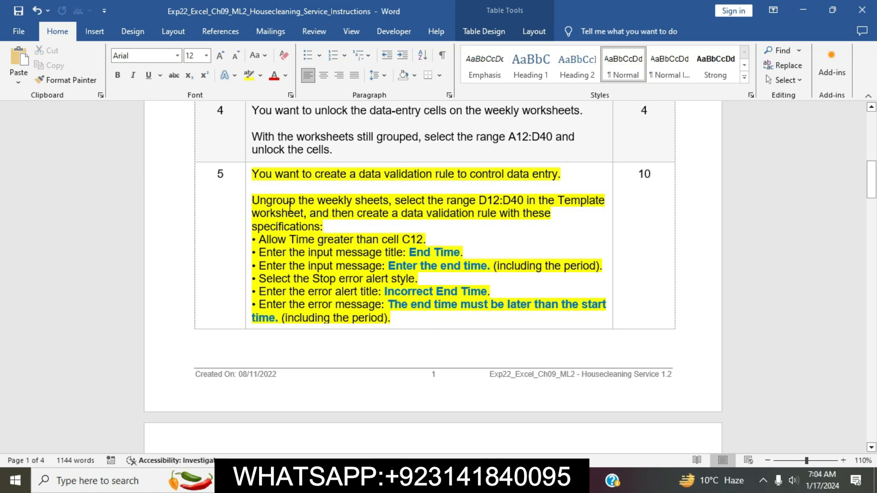
click(245, 176)
click(298, 154)
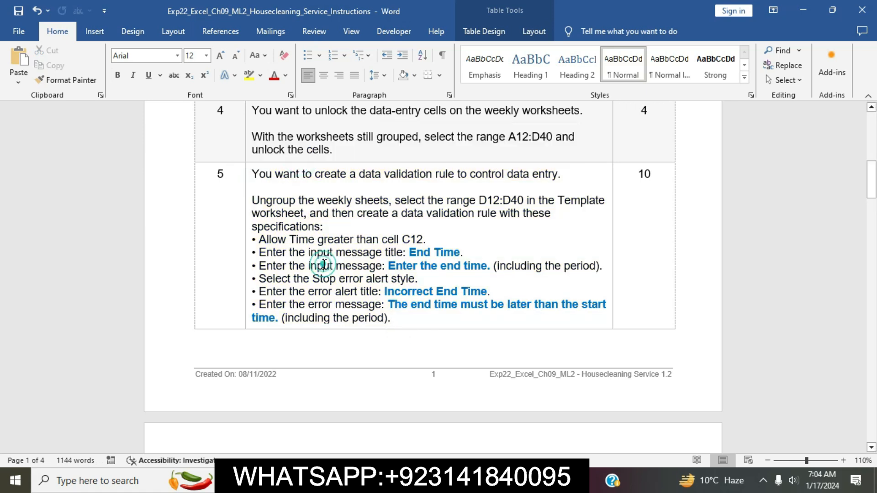
- Highlight the step 6 instructions about duplicating the data validation rule in yellow
scroll(324, 265, down, 6)
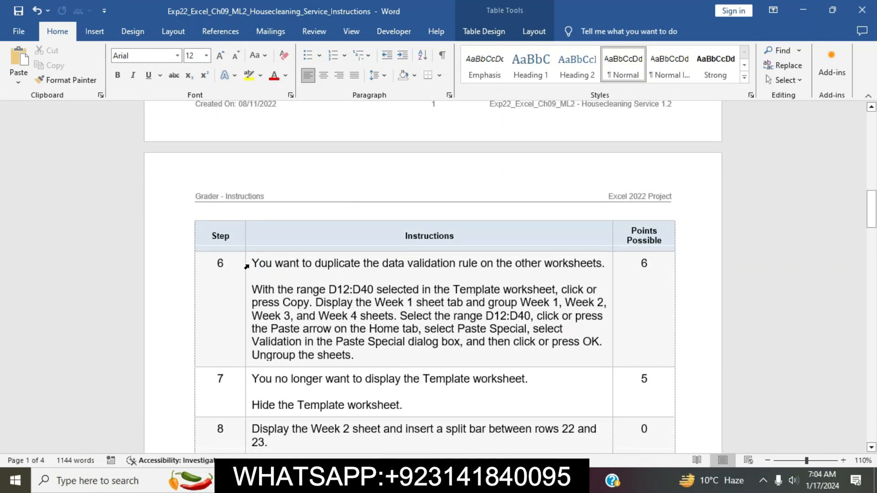
click(246, 266)
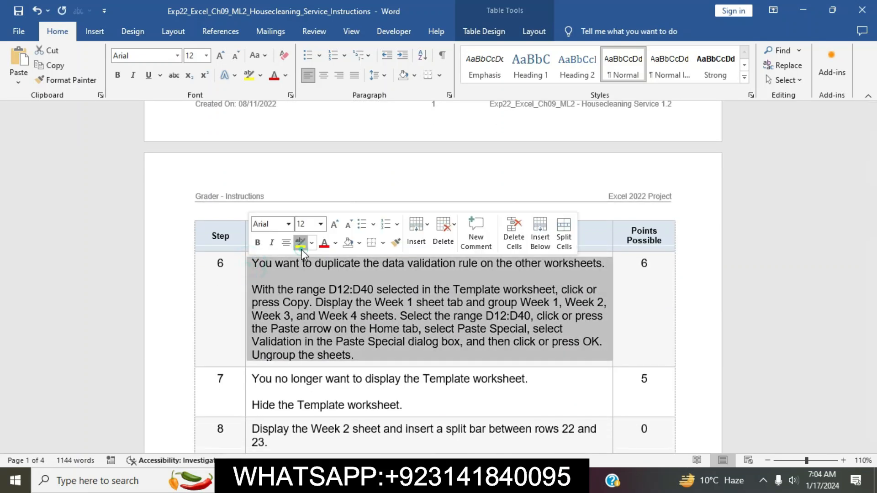
click(301, 244)
click(312, 284)
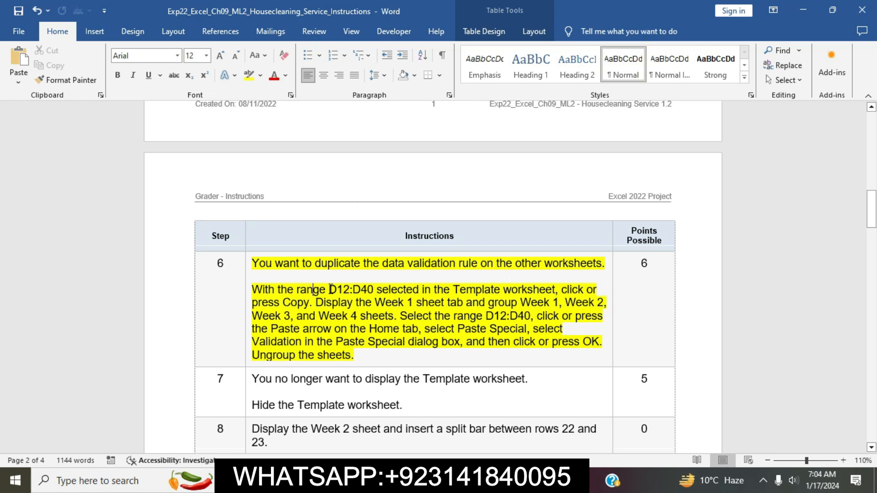
- Mark the range D12:D40 in the Word step 6 text, then copy that range on the Template sheet in Excel
drag(330, 289, 369, 290)
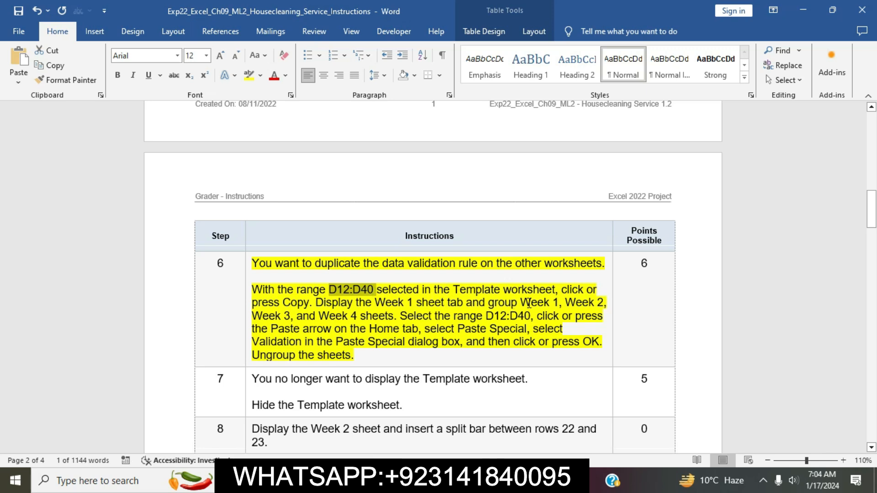
click(415, 480)
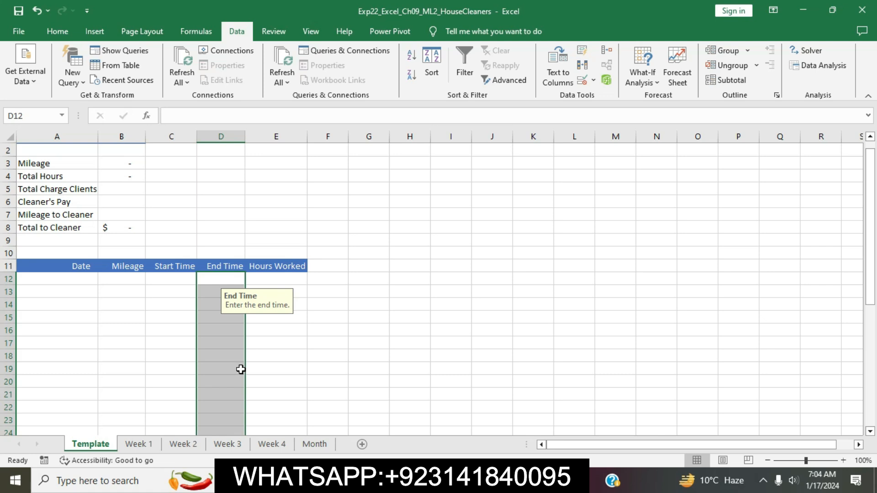
key(ctrl+c)
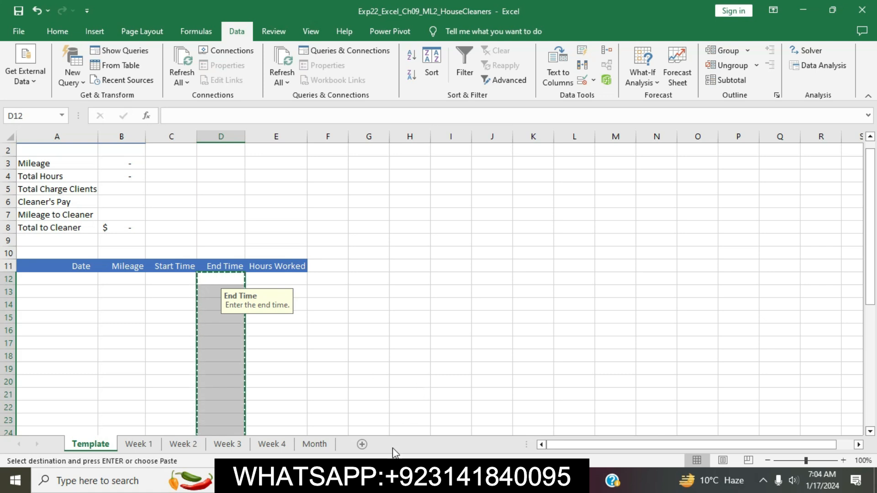
- Mark the next instruction in Word's step 6 and display the Week 1 sheet in Excel
click(396, 480)
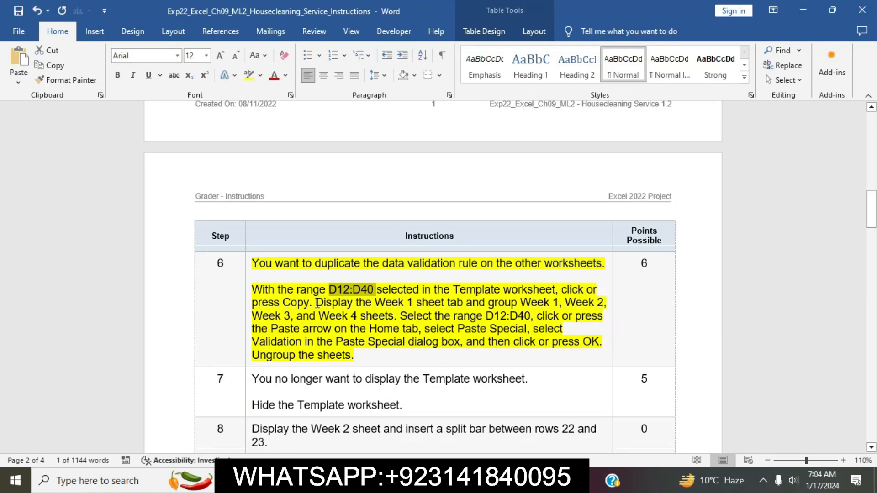
drag(319, 303, 441, 305)
click(351, 480)
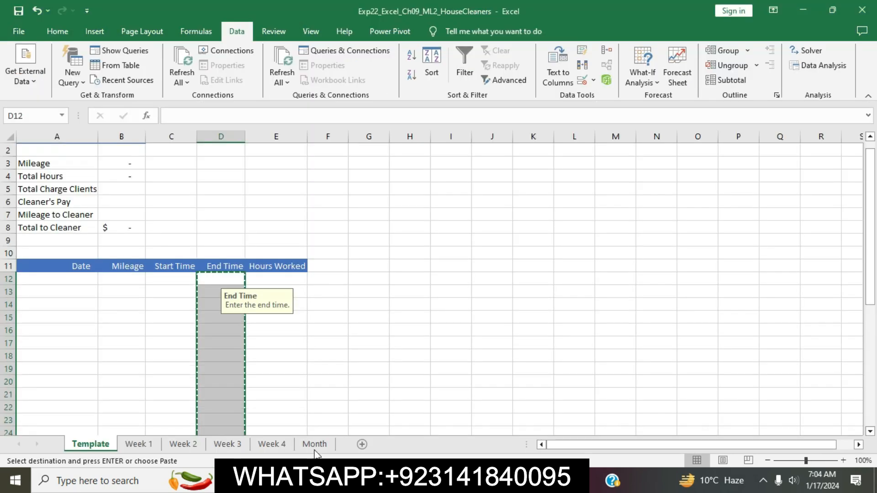
click(145, 446)
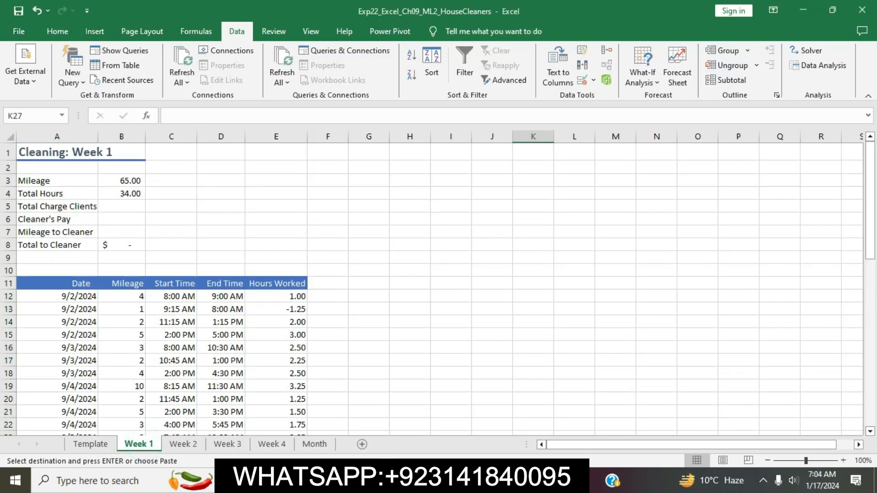
- Mark the sheet-grouping instruction in Word's step 6, then group the Week 1, Week 2, Week 3 and Week 4 sheets in Excel
click(387, 480)
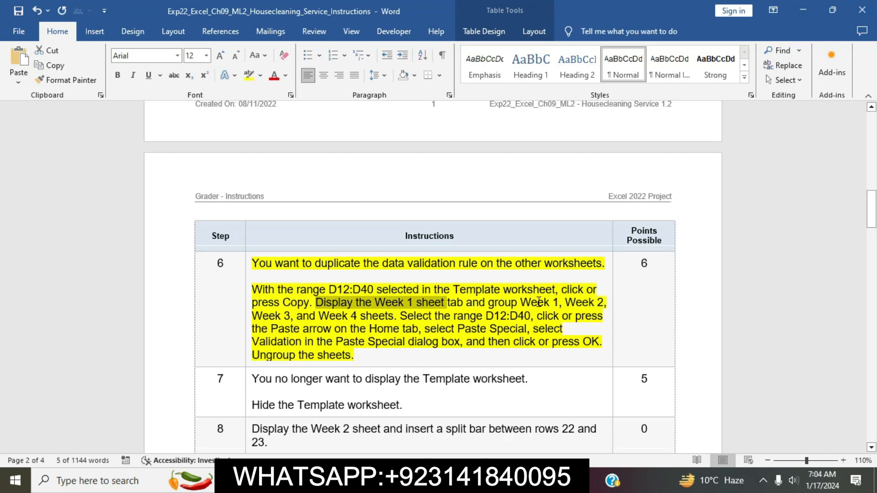
drag(488, 303, 399, 316)
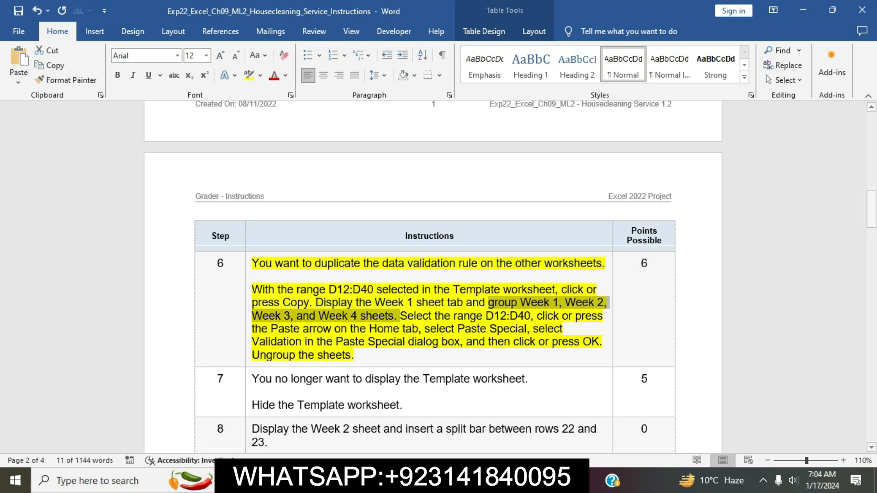
key(alt+Tab)
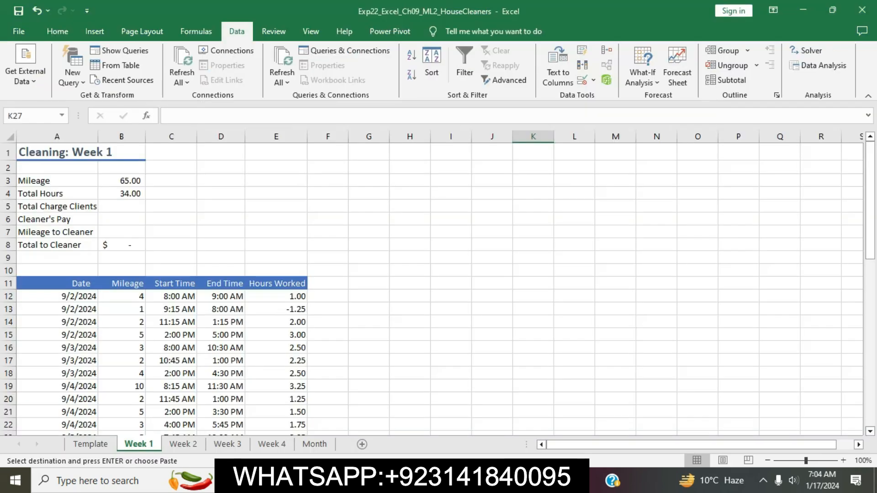
ctrl+click(190, 447)
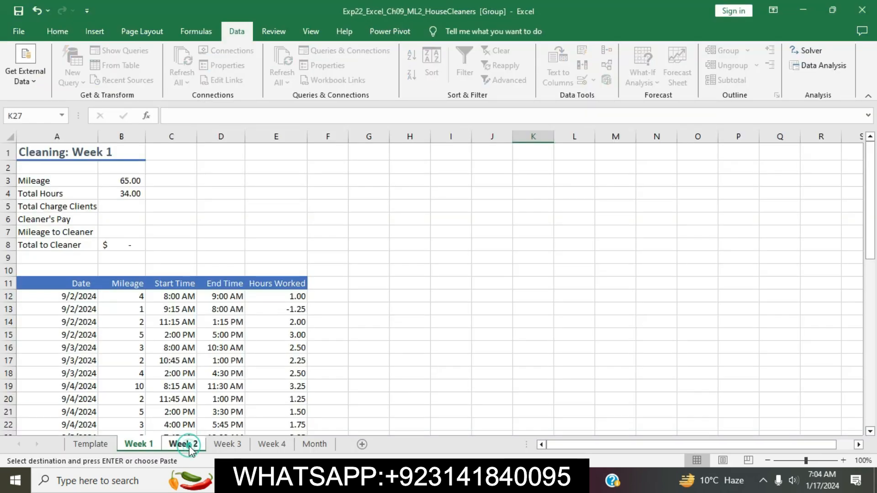
ctrl+click(227, 445)
ctrl+click(258, 447)
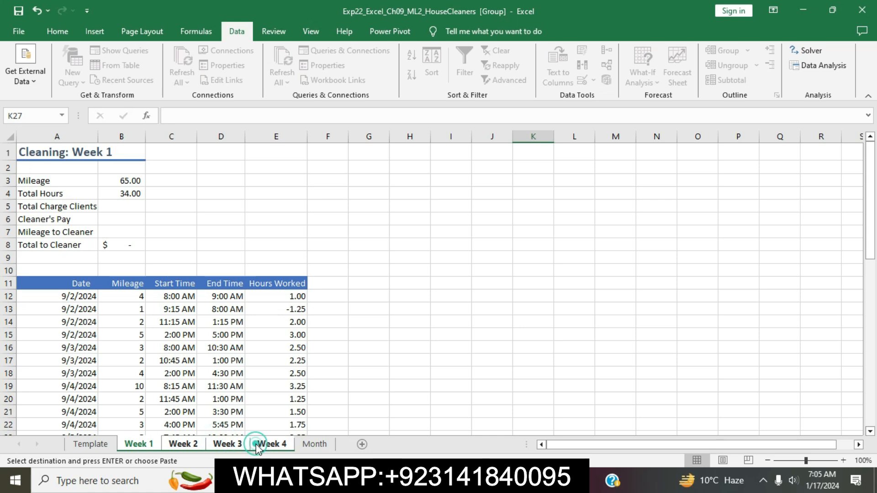
- Mark the range D12:D40 in Word's step 6, then select D12:D40 on the Week 1 sheet in Excel
key(alt+Tab)
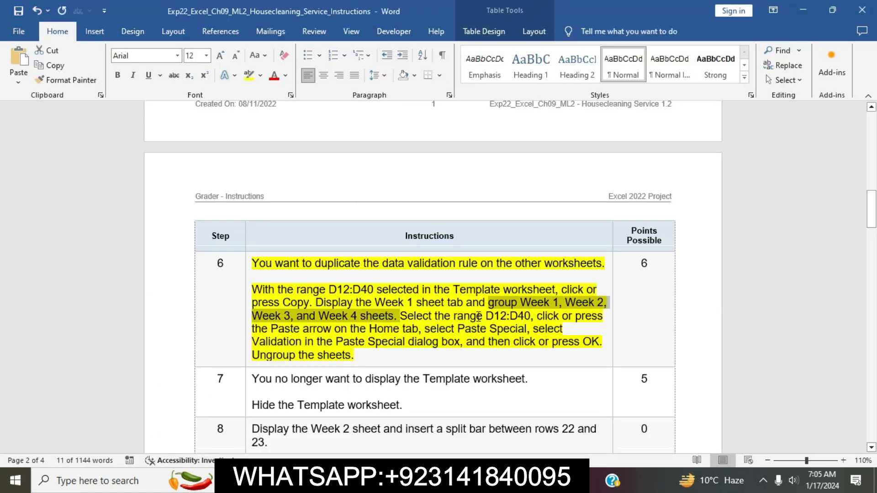
drag(486, 316, 529, 320)
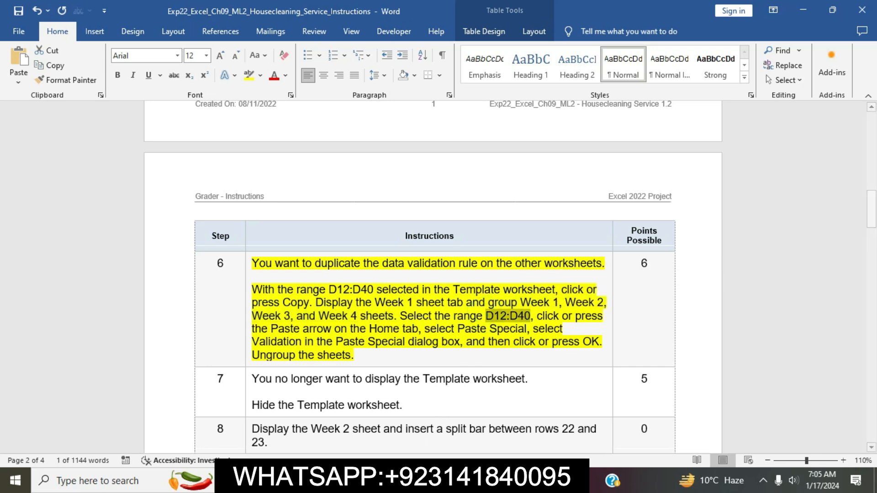
key(alt+Tab)
mouse_move(229, 296)
mouse_down()
mouse_move(233, 446)
mouse_move(231, 291)
mouse_up()
click(232, 290)
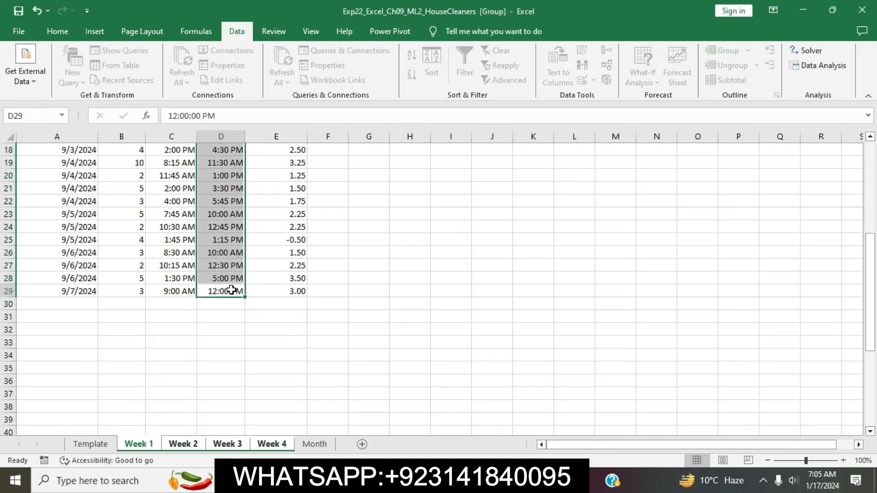
scroll(230, 293, up, 6)
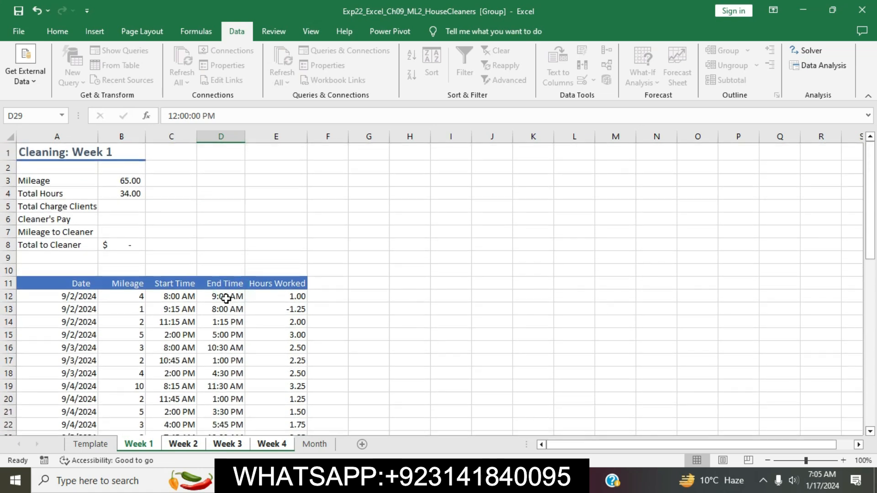
drag(226, 298, 220, 409)
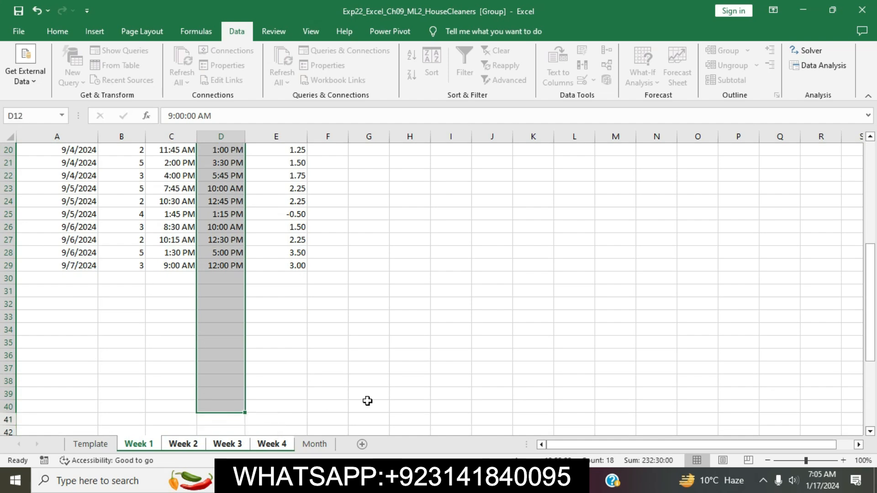
- Mark the Paste Special instruction in Word's step 6, then open Paste Special for D12:D40 on the grouped sheets in Excel
click(365, 481)
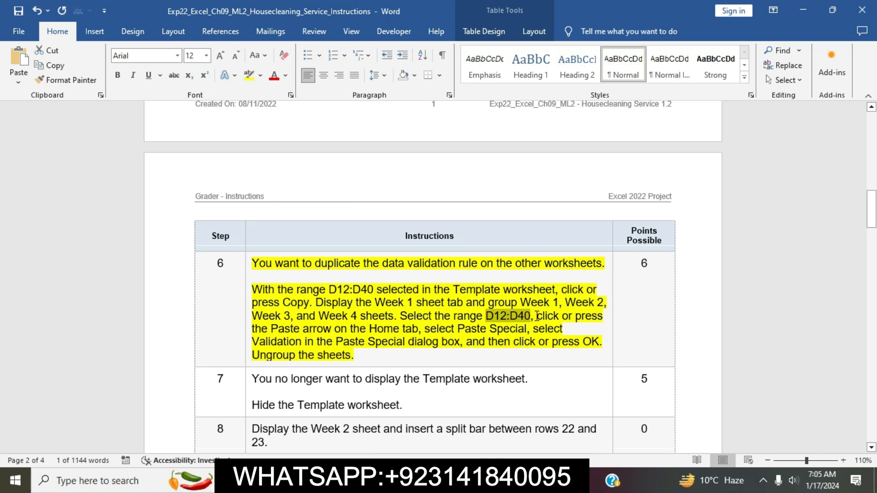
drag(537, 316, 565, 329)
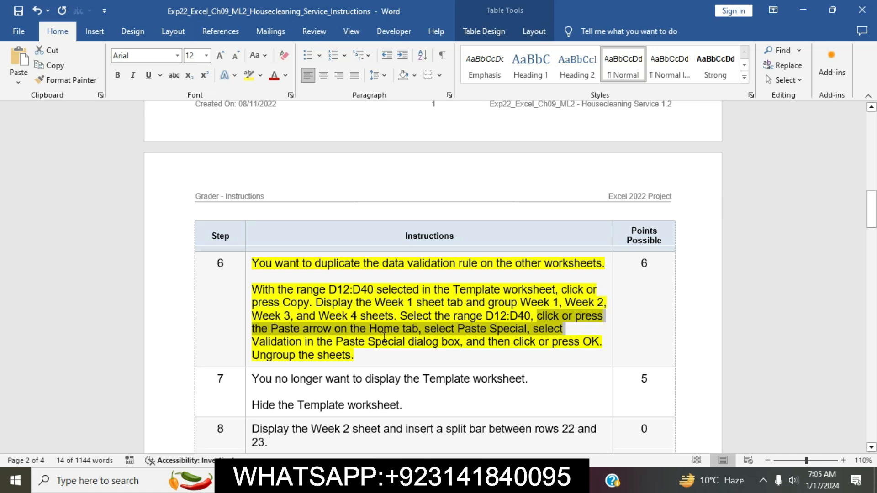
key(alt+Tab)
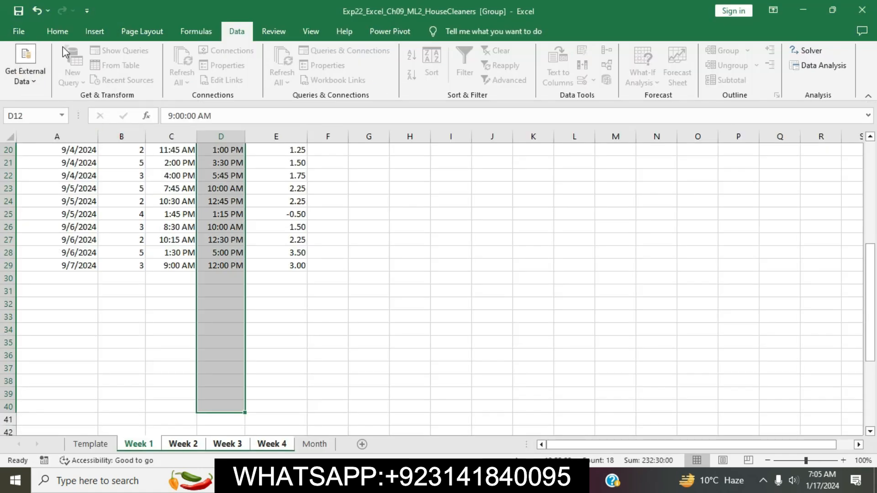
click(56, 31)
click(20, 82)
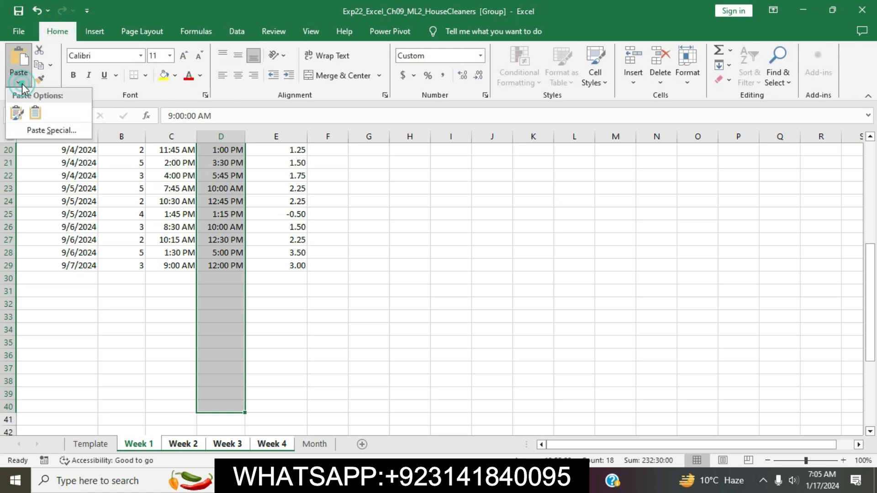
click(38, 131)
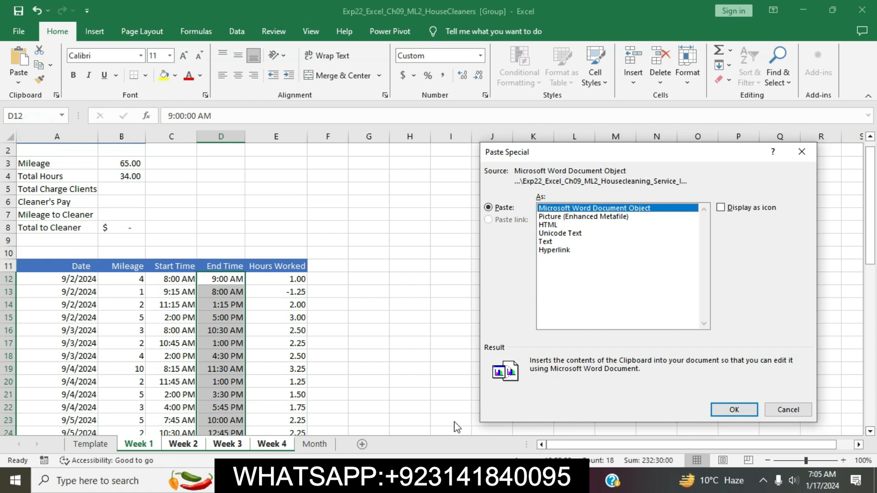
- Mark the Validation and ungroup instructions in Word's step 6, then return to Excel and close the Paste Special dialog
click(392, 480)
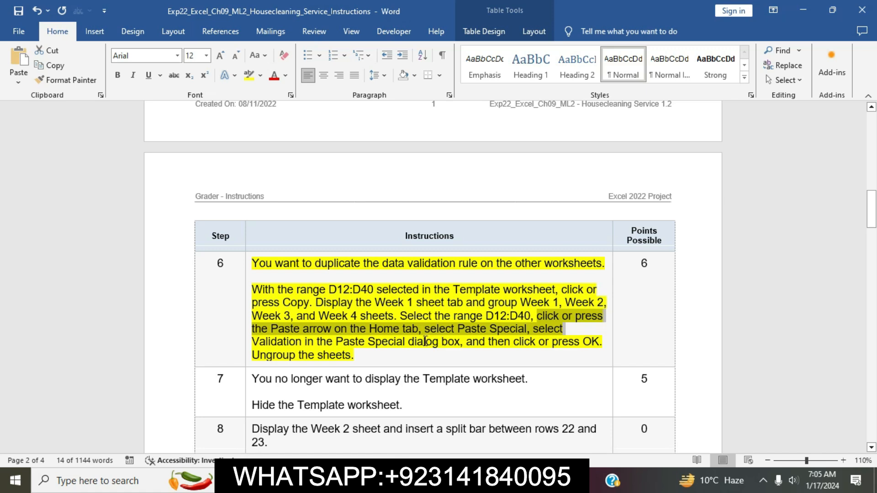
drag(253, 340, 354, 355)
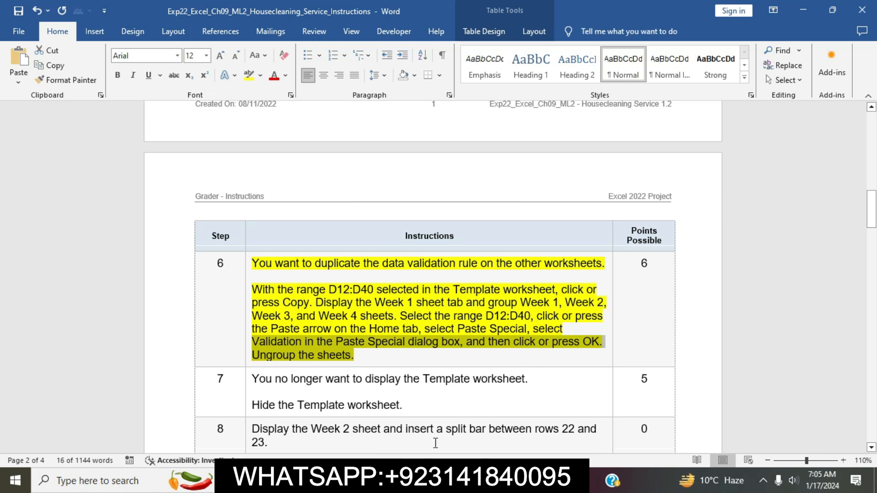
click(433, 481)
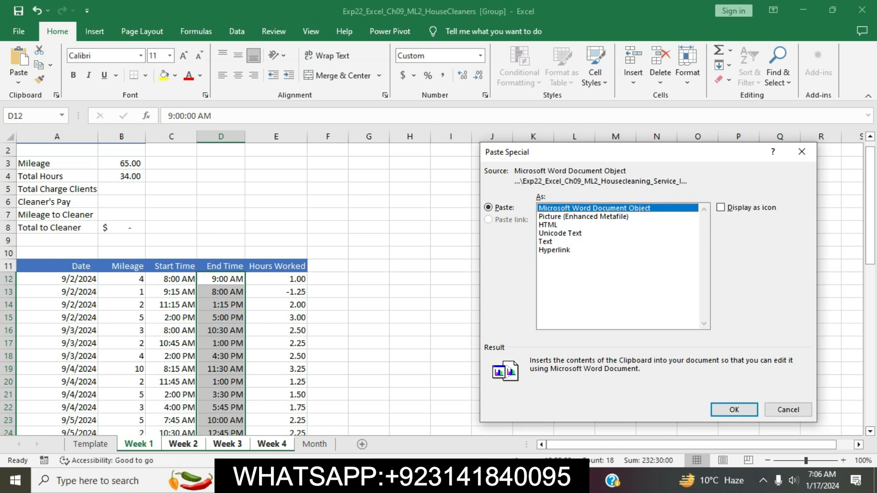
key(alt+Tab)
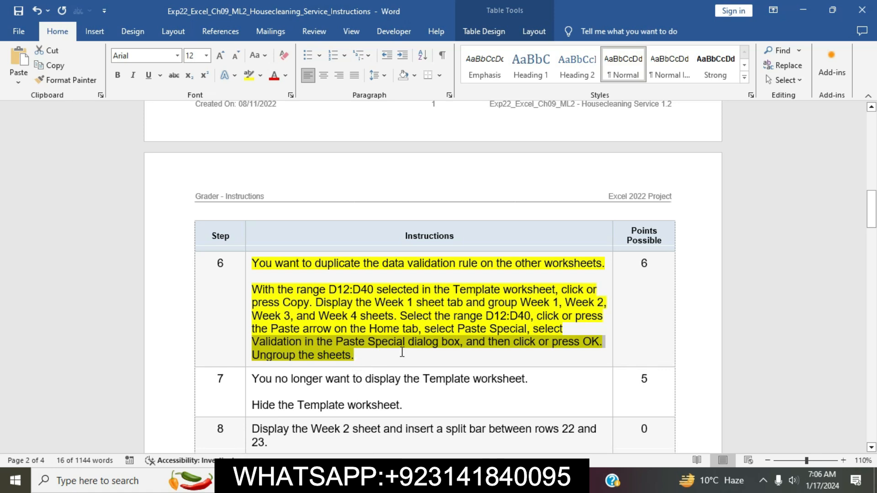
key(alt+Tab)
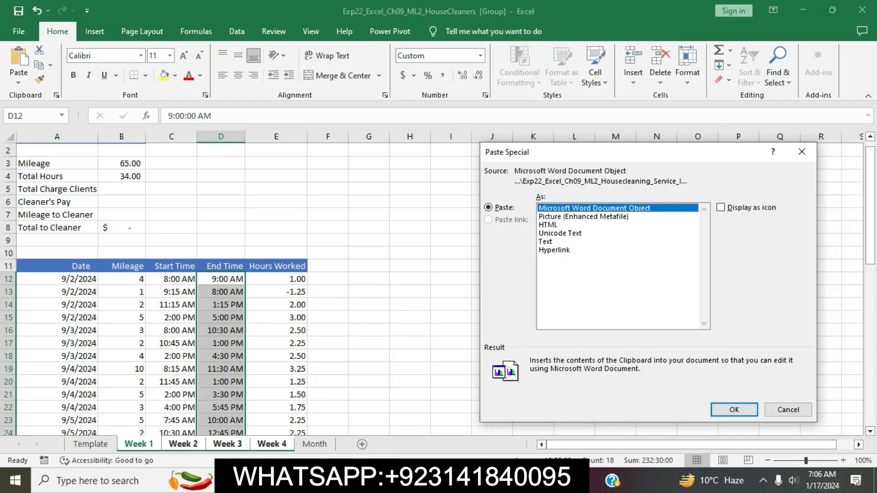
click(808, 156)
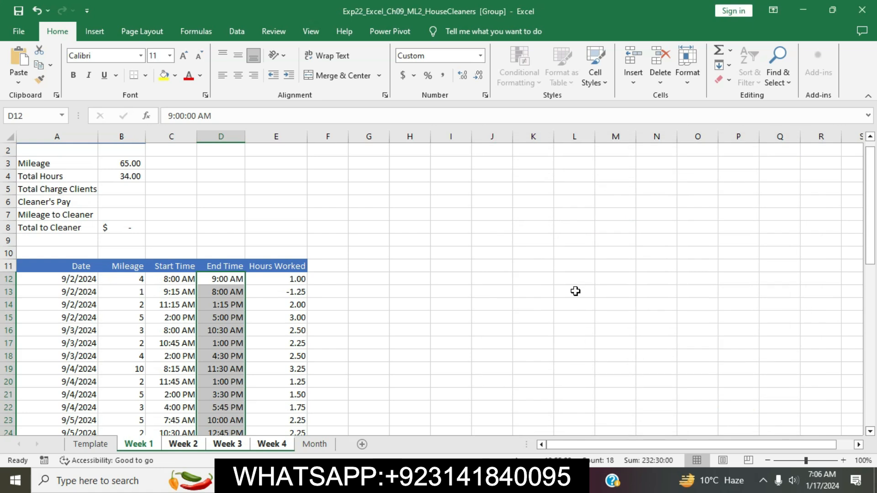
- Reselect D12:D40 on the grouped sheets and try Paste Special again, closing the dialog without pasting
click(575, 291)
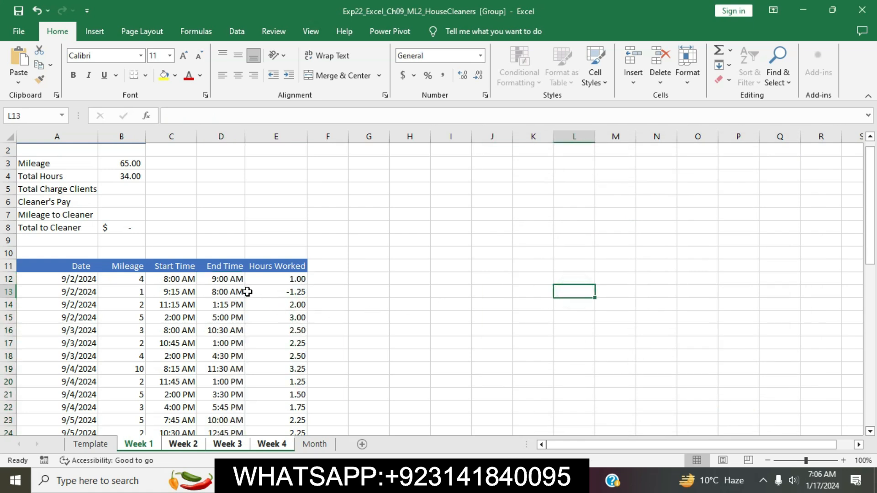
drag(231, 279, 230, 410)
click(18, 82)
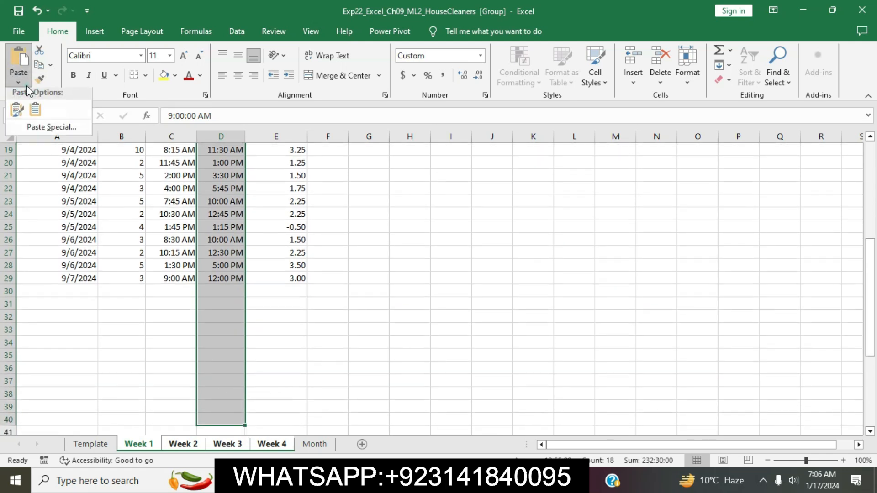
click(33, 135)
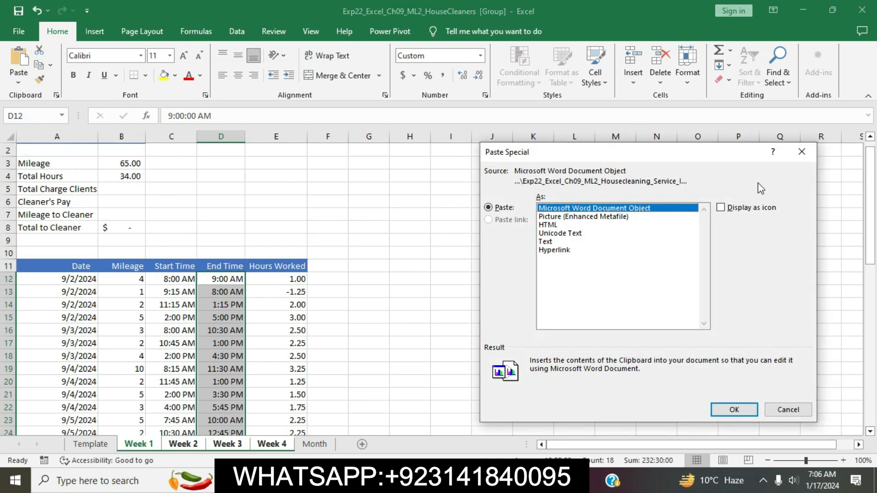
click(802, 152)
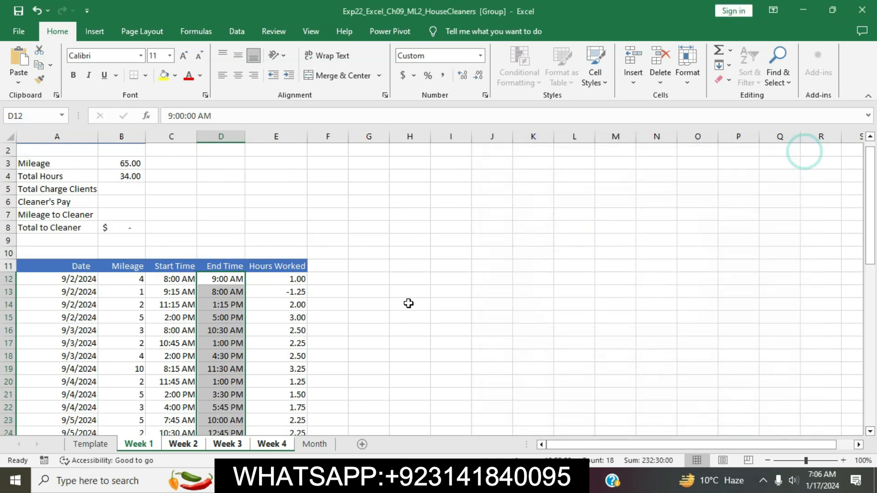
- Copy the range D12:D40 on the Template sheet again
click(113, 445)
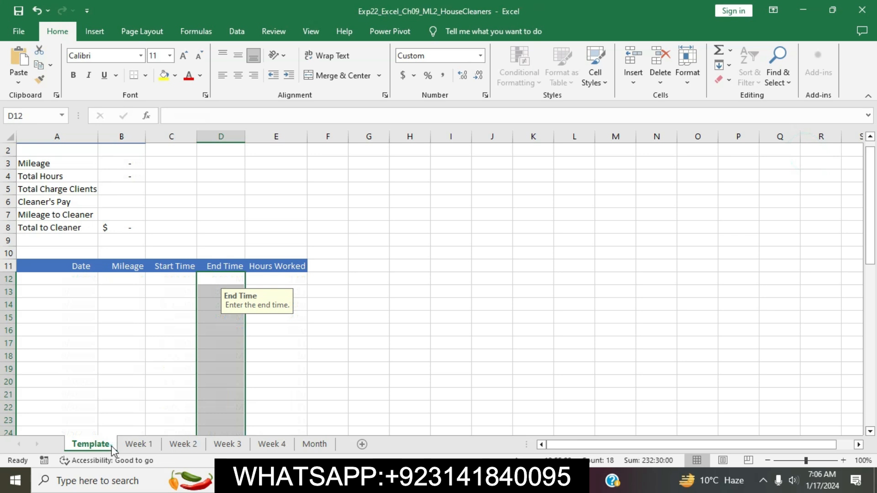
click(328, 317)
drag(228, 279, 229, 408)
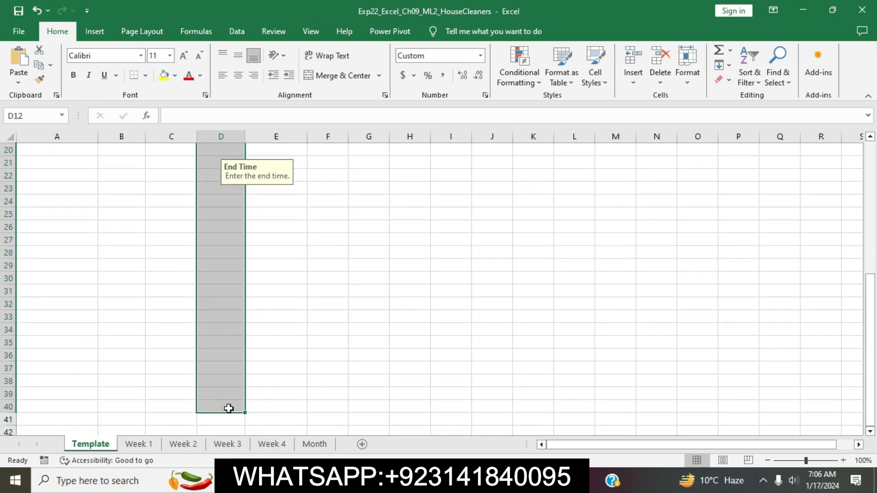
click(50, 65)
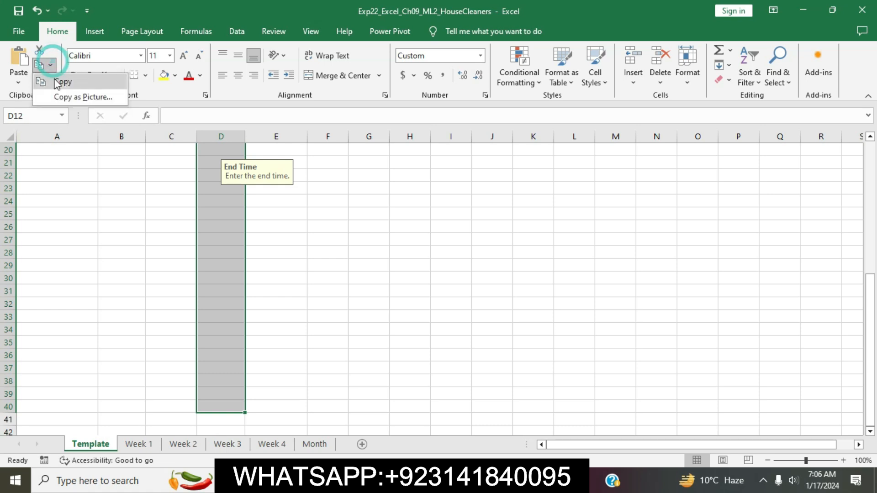
click(59, 83)
scroll(220, 274, up, 6)
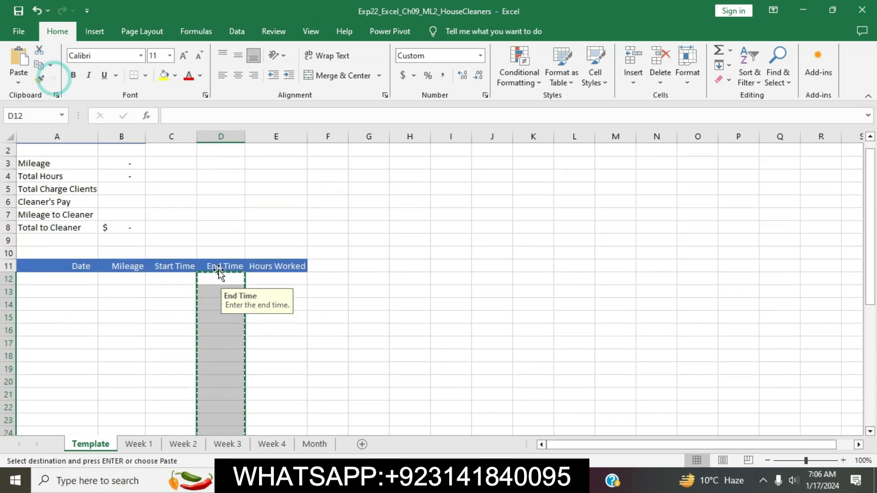
- Group the Week 1, Week 2, Week 3 and Week 4 sheets, keeping the copied Template range ready for pasting
click(155, 445)
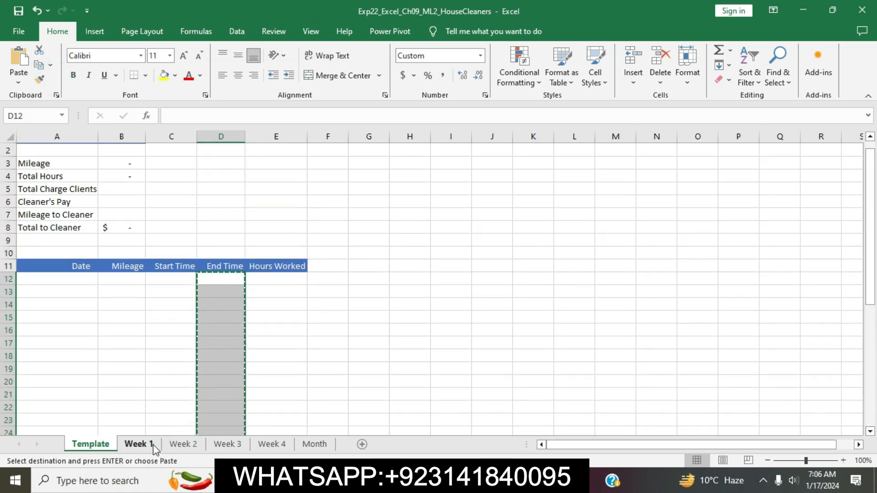
ctrl+click(180, 445)
ctrl+click(224, 444)
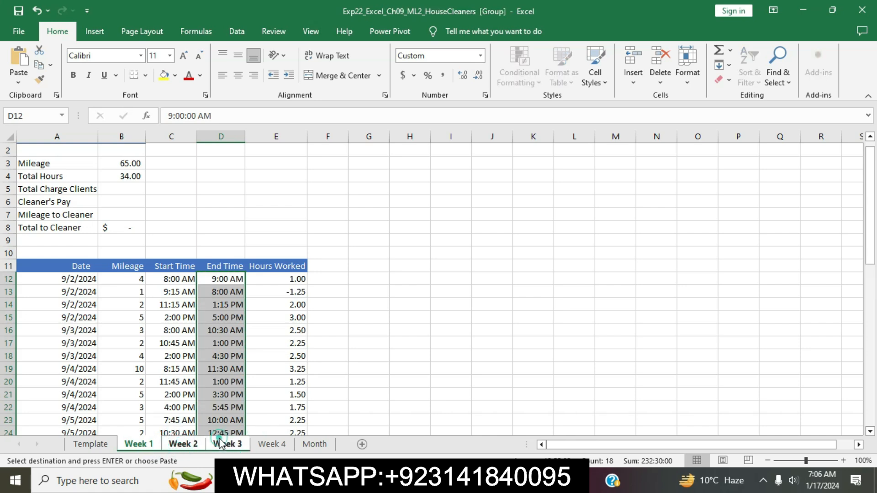
ctrl+click(268, 444)
- Paste only the copied validation rule onto D12:D40 of the grouped Week 1 to Week 4 sheets with Paste Special
scroll(349, 300, down, 4)
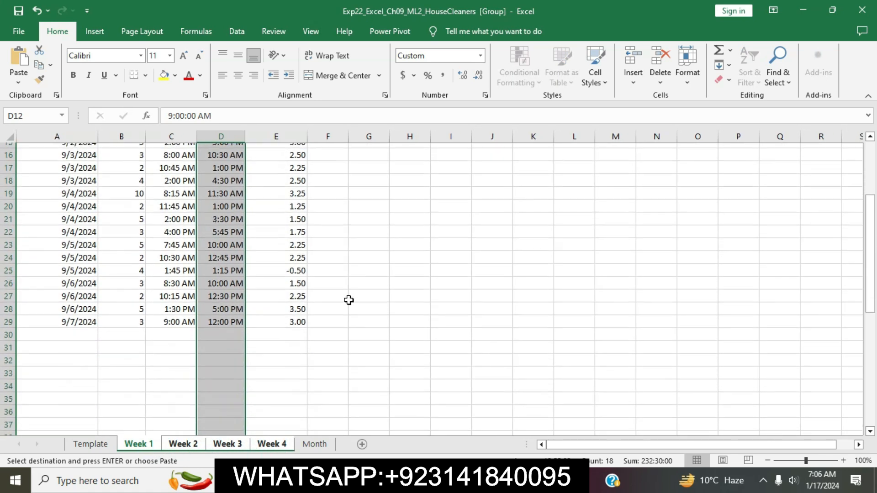
scroll(349, 300, down, 2)
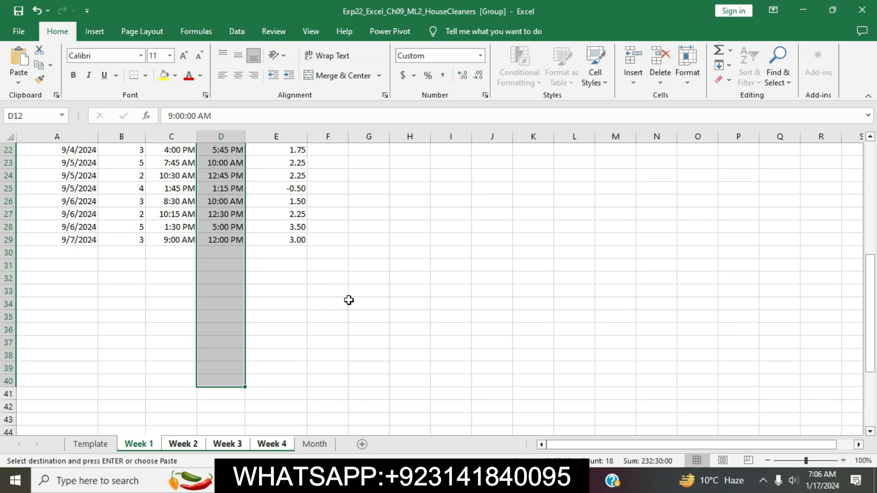
scroll(349, 300, up, 4)
click(18, 83)
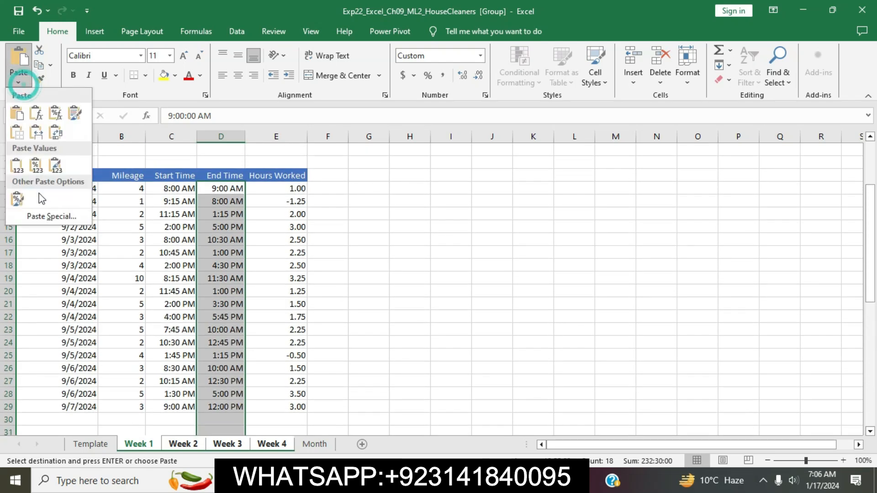
click(46, 217)
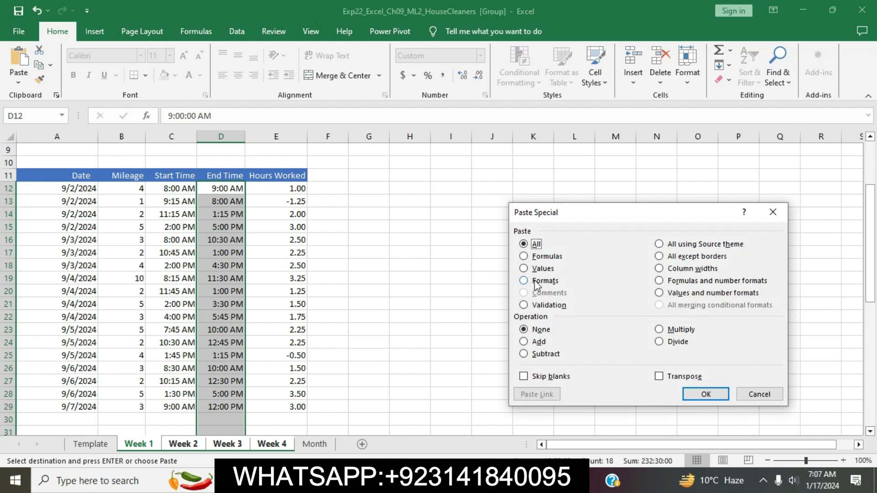
click(524, 305)
click(706, 394)
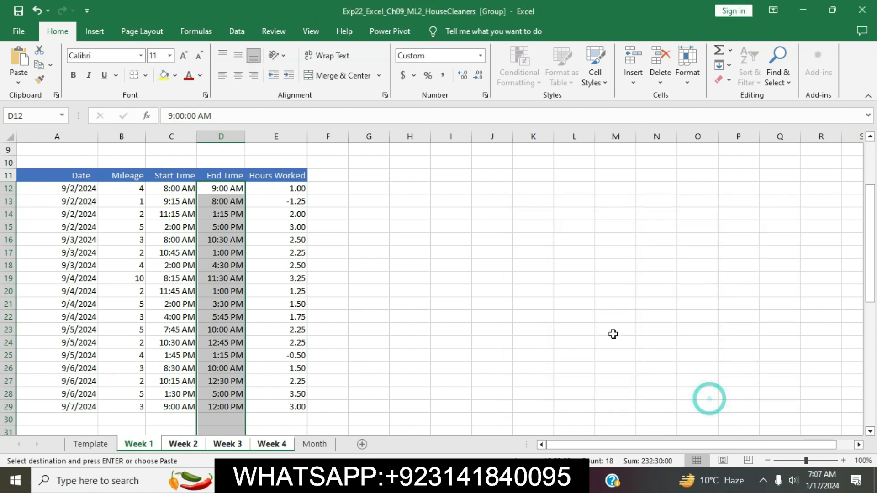
- Switch to the Word instructions and remove the yellow highlighting from all of step 6
key(alt+Tab)
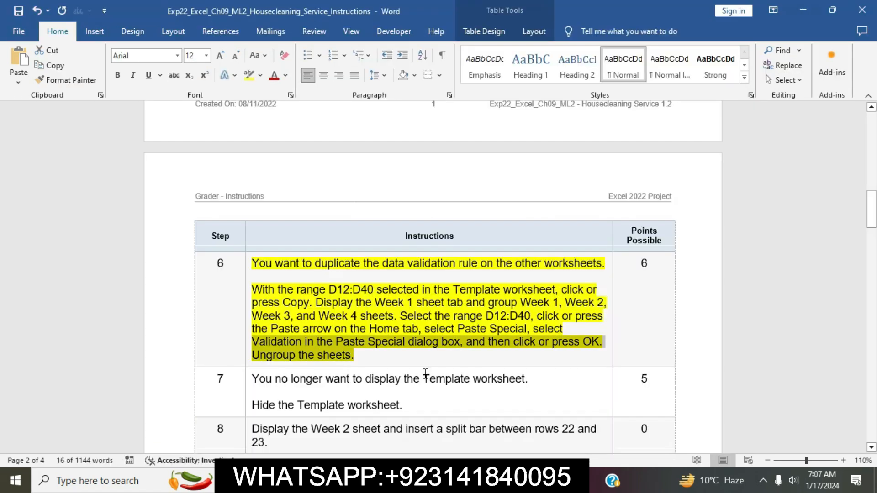
click(421, 361)
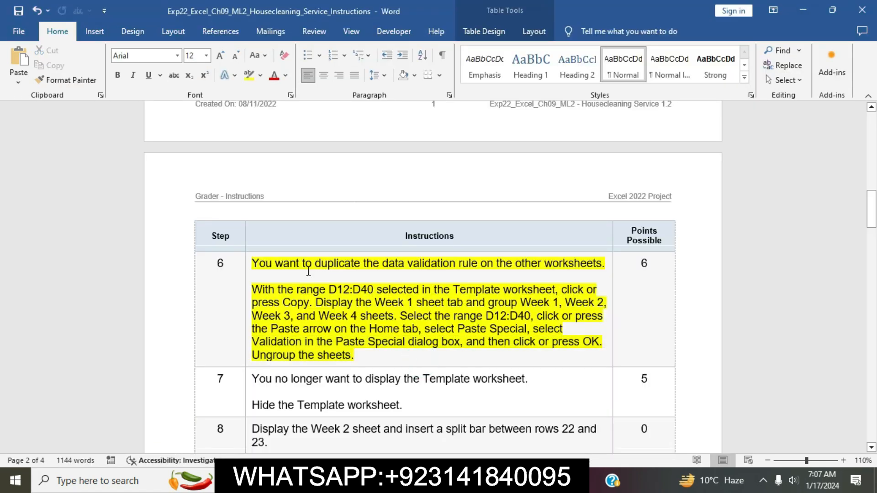
click(247, 264)
click(248, 266)
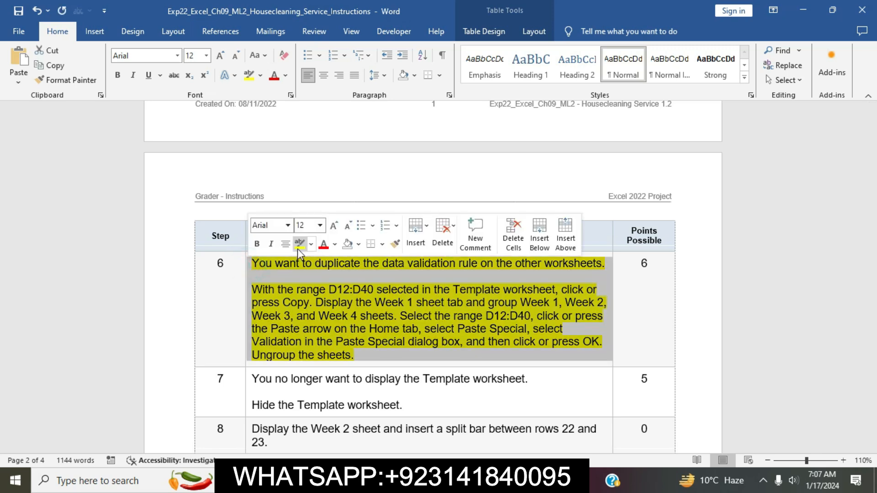
click(315, 303)
- Look through the remaining assignment instructions from step 7 onward and return to the start of the document
scroll(315, 300, down, 3)
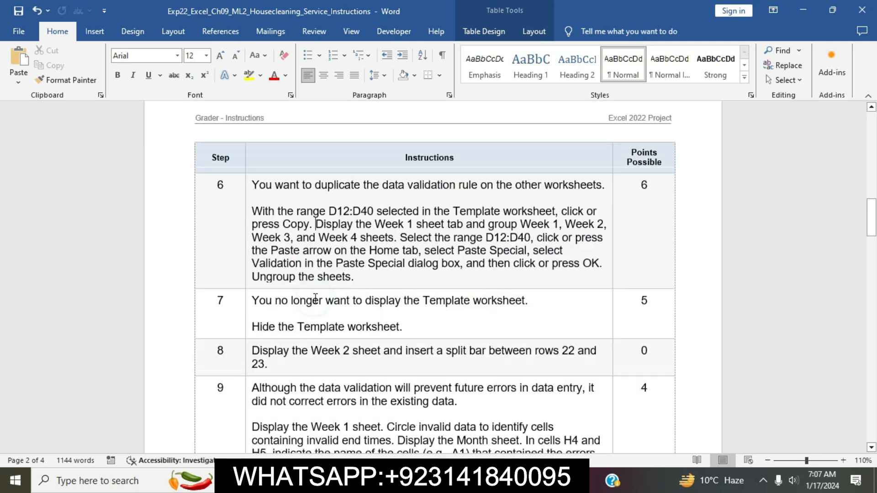
scroll(316, 298, down, 2)
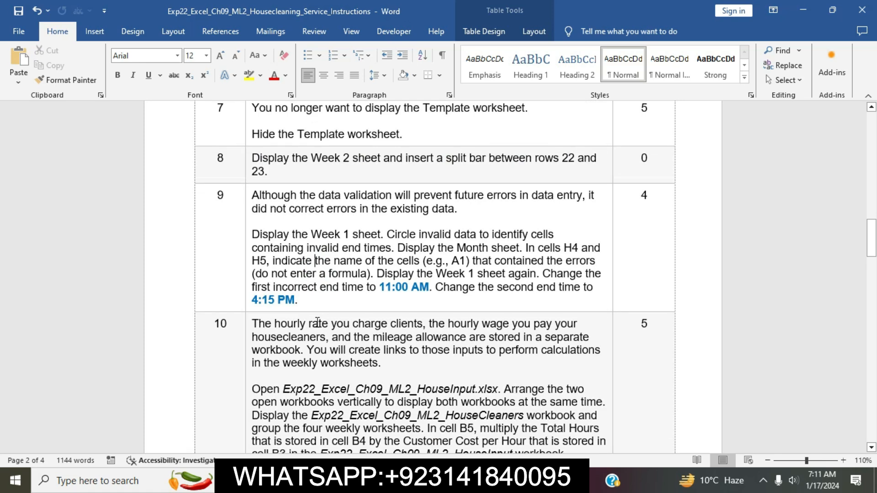
scroll(318, 324, down, 12)
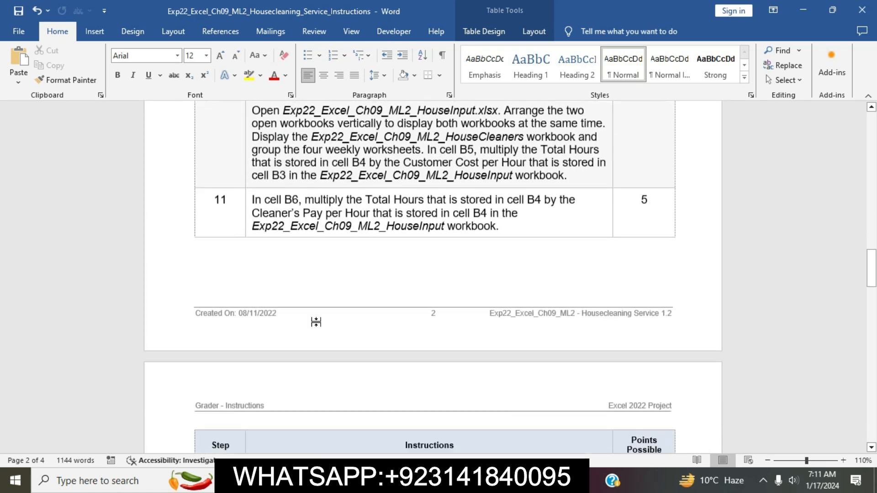
scroll(319, 327, down, 7)
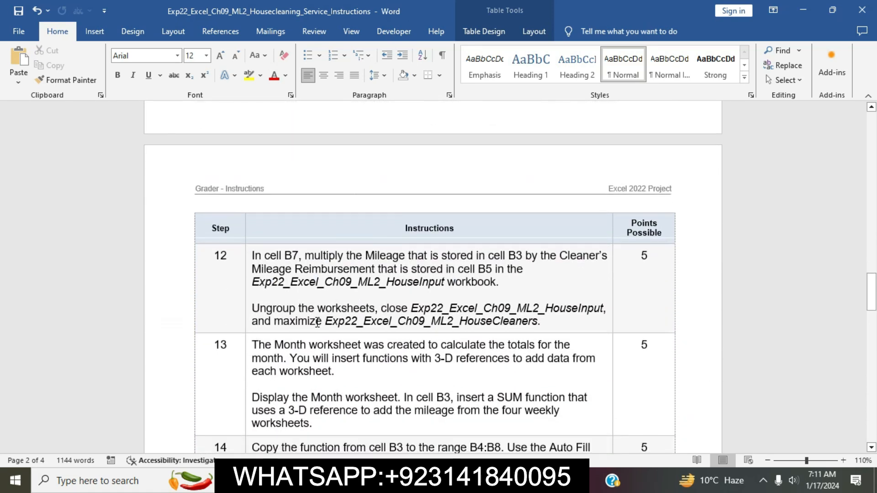
scroll(316, 322, up, 20)
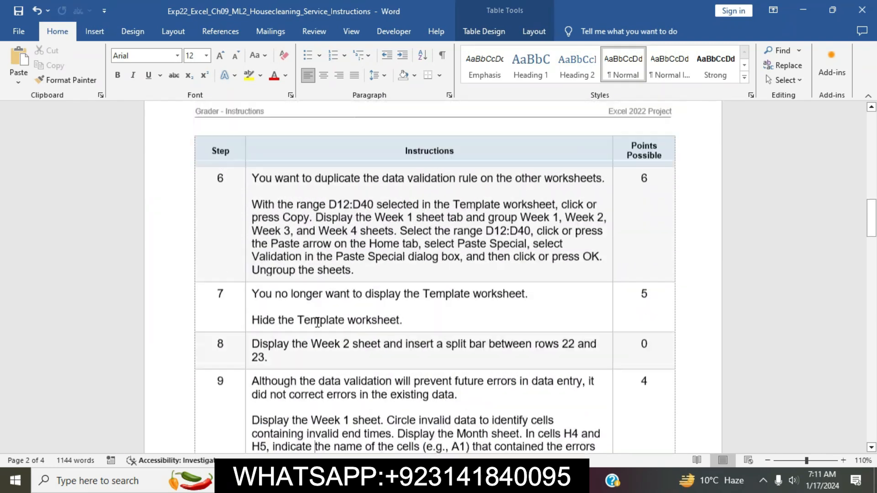
scroll(317, 323, up, 12)
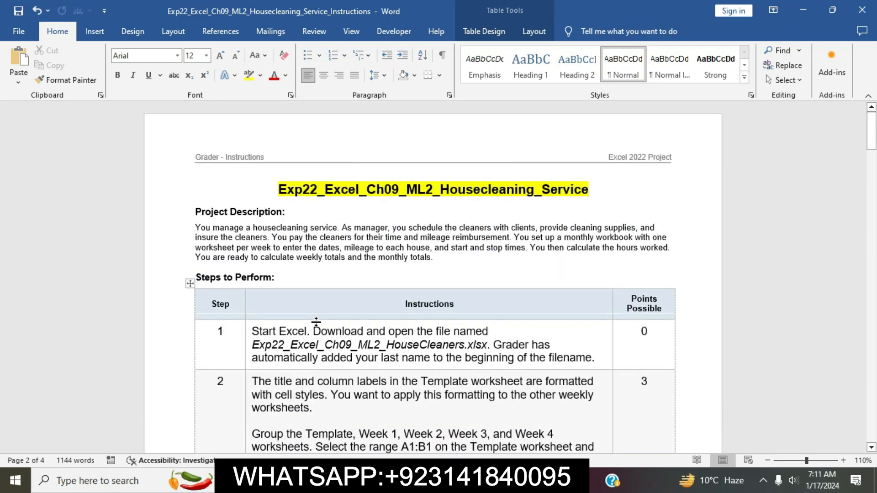